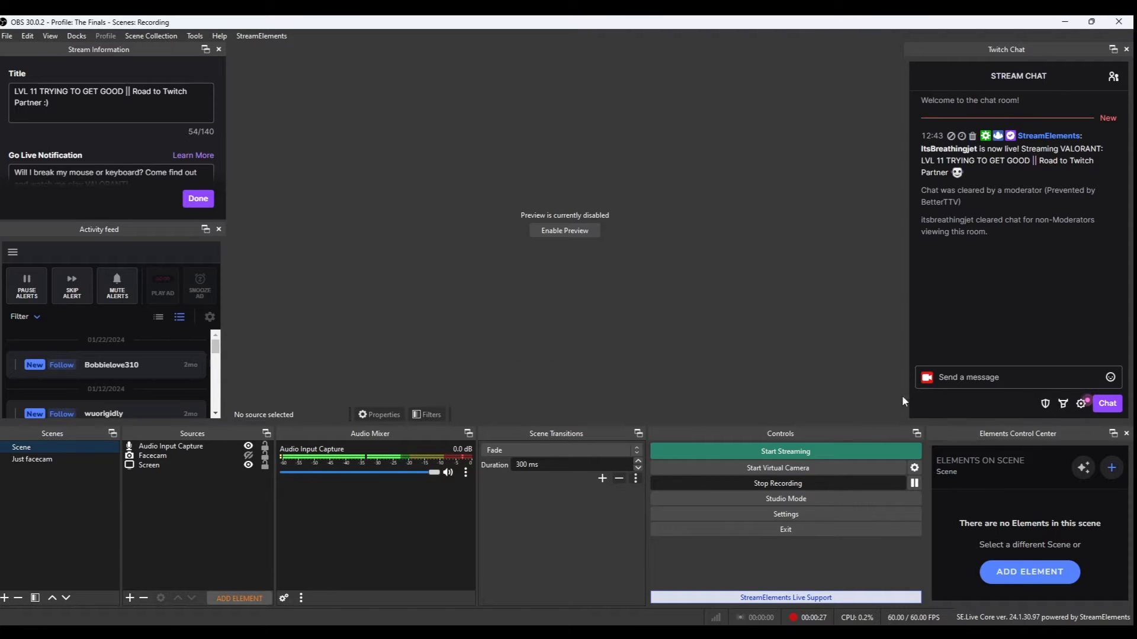
Open the settings and look through the General options, including the list of available themes
{"action": "left_click", "coordinate": [779, 515]}
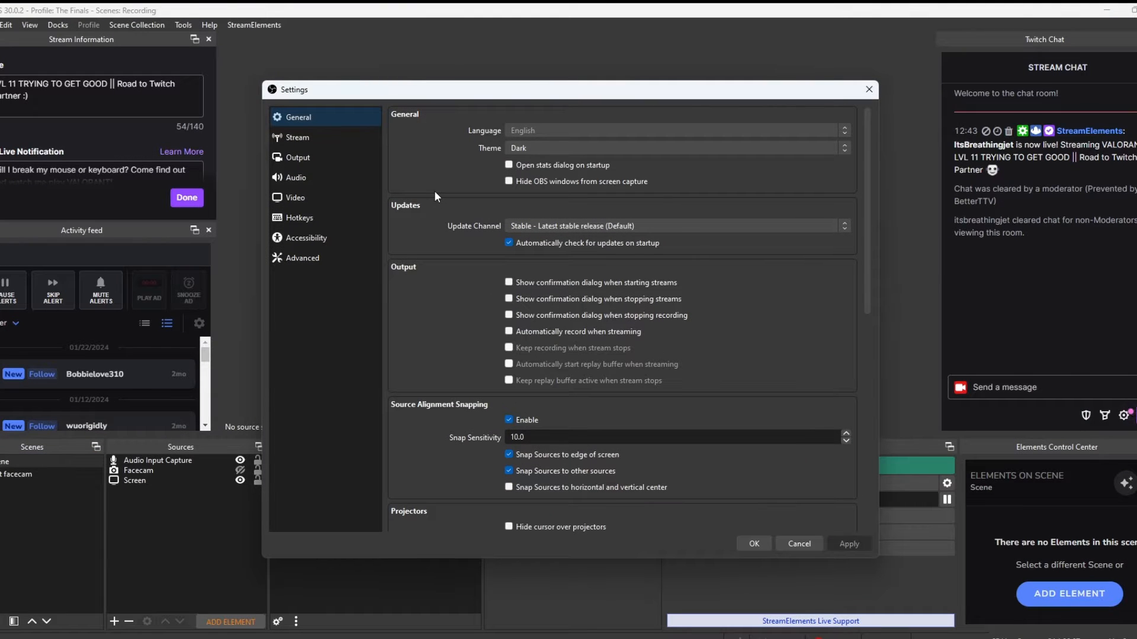
{"action": "scroll", "coordinate": [583, 205], "scroll_direction": "down", "scroll_amount": 5}
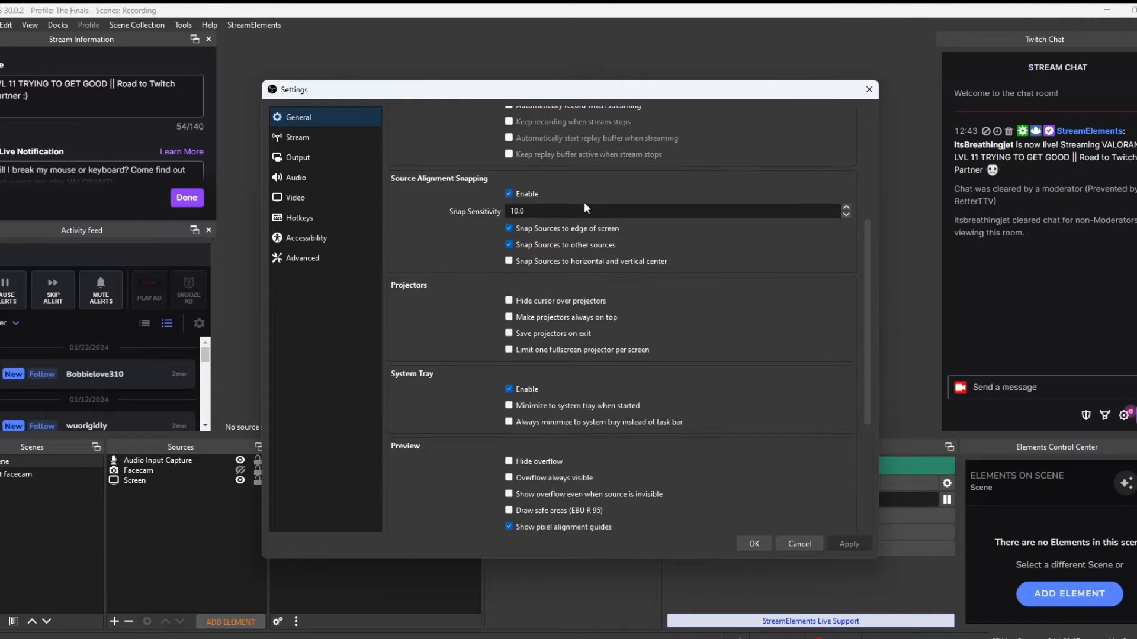
{"action": "left_click_drag", "start_coordinate": [867, 233], "coordinate": [866, 119]}
{"action": "left_click", "coordinate": [754, 149]}
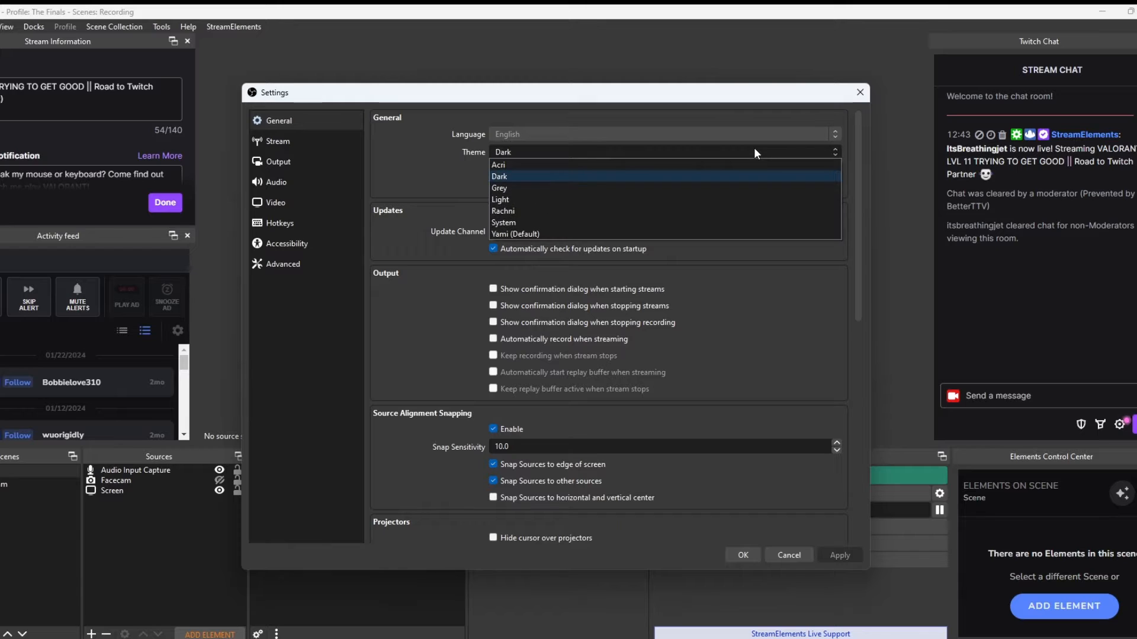
{"action": "left_click", "coordinate": [413, 126]}
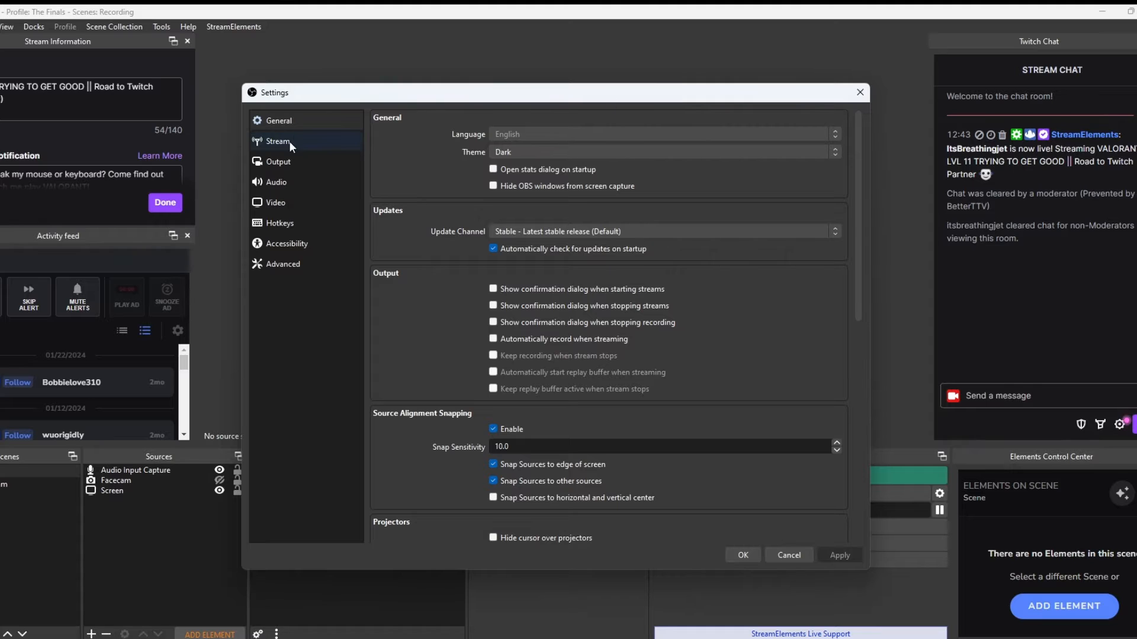
Open the Output settings and view the available output modes
{"action": "left_click", "coordinate": [278, 162]}
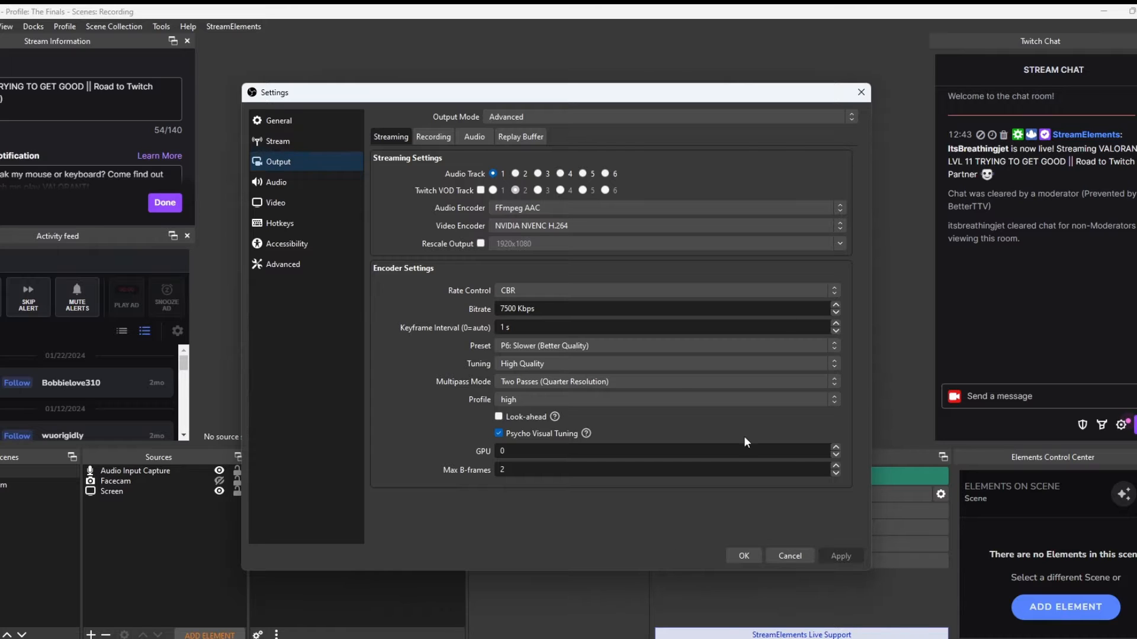
{"action": "left_click", "coordinate": [613, 111]}
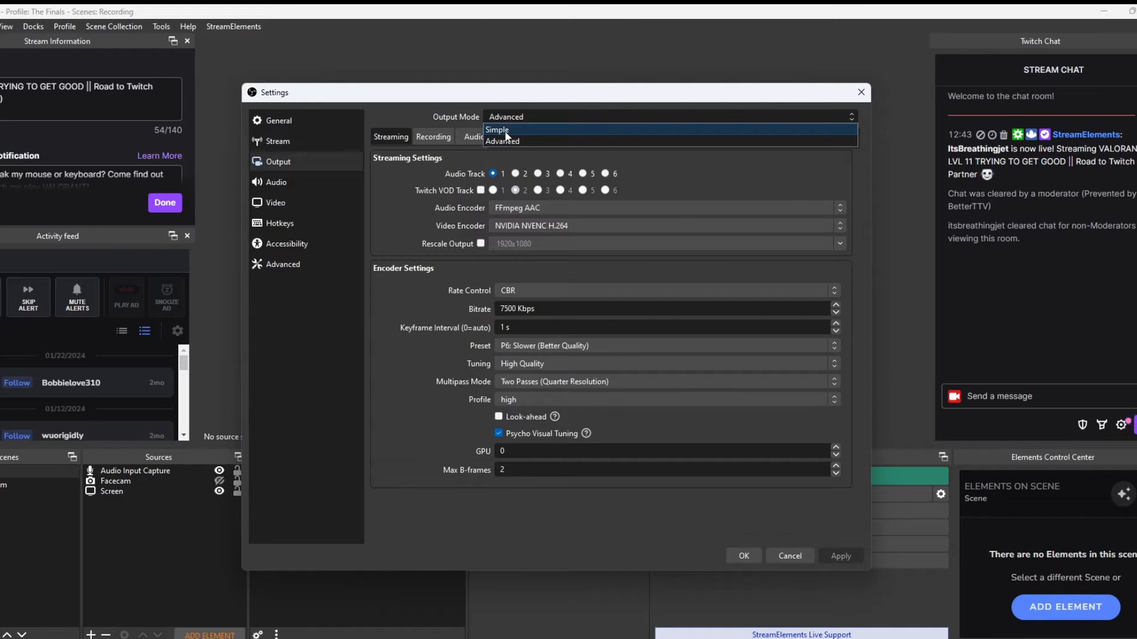
{"action": "left_click", "coordinate": [519, 105]}
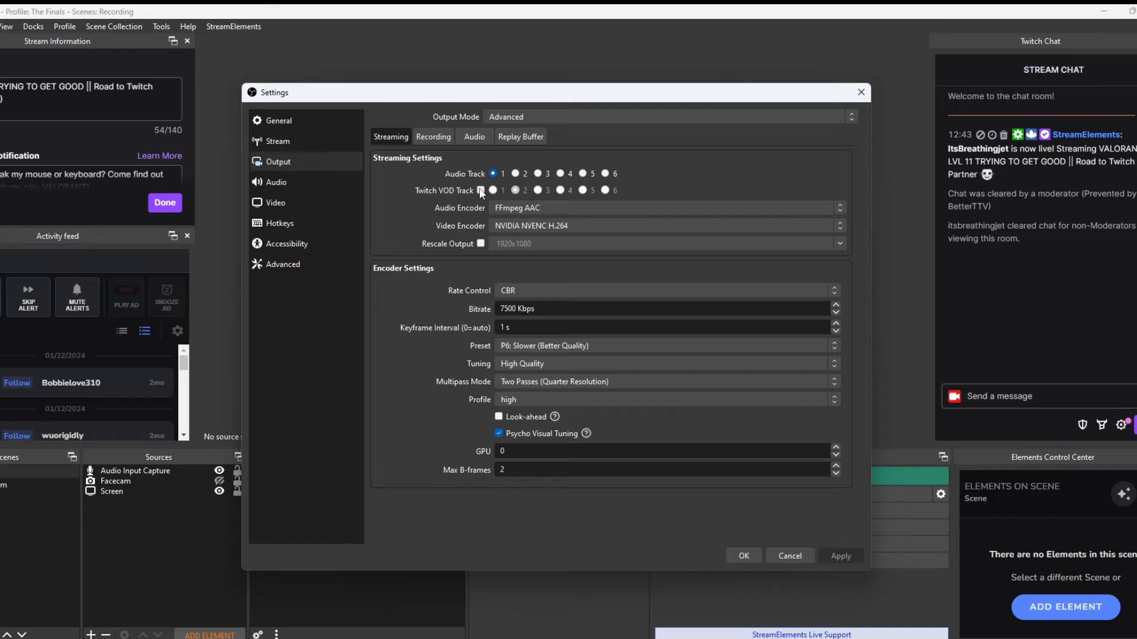
Check the streaming audio encoder choices and pick NVIDIA NVENC H.264 as the video encoder
{"action": "left_click", "coordinate": [553, 210]}
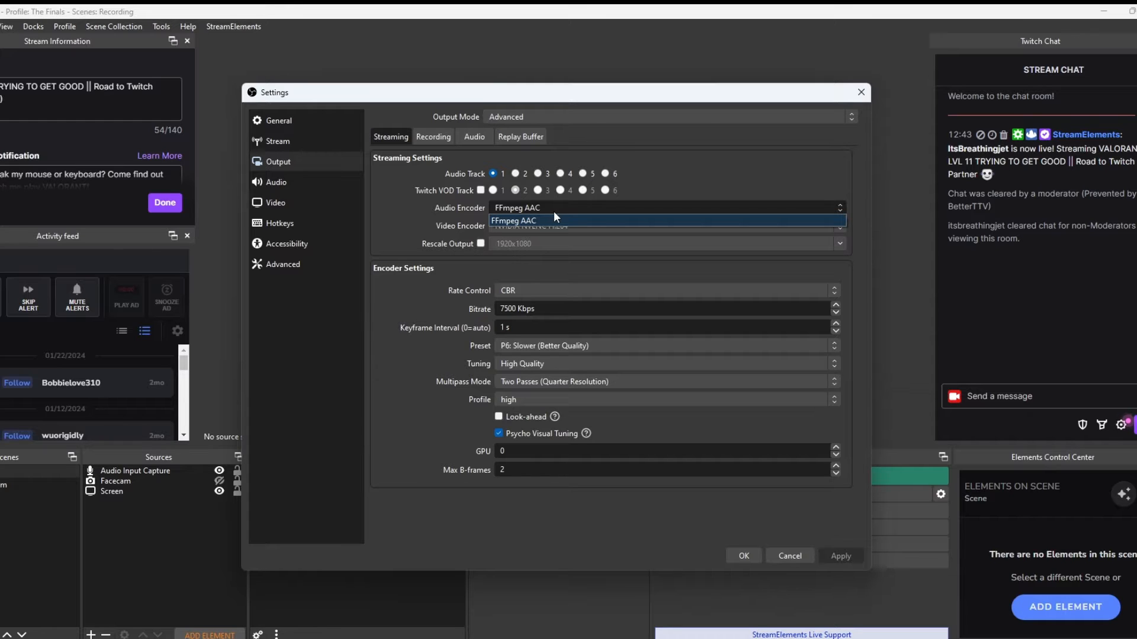
{"action": "left_click", "coordinate": [581, 208]}
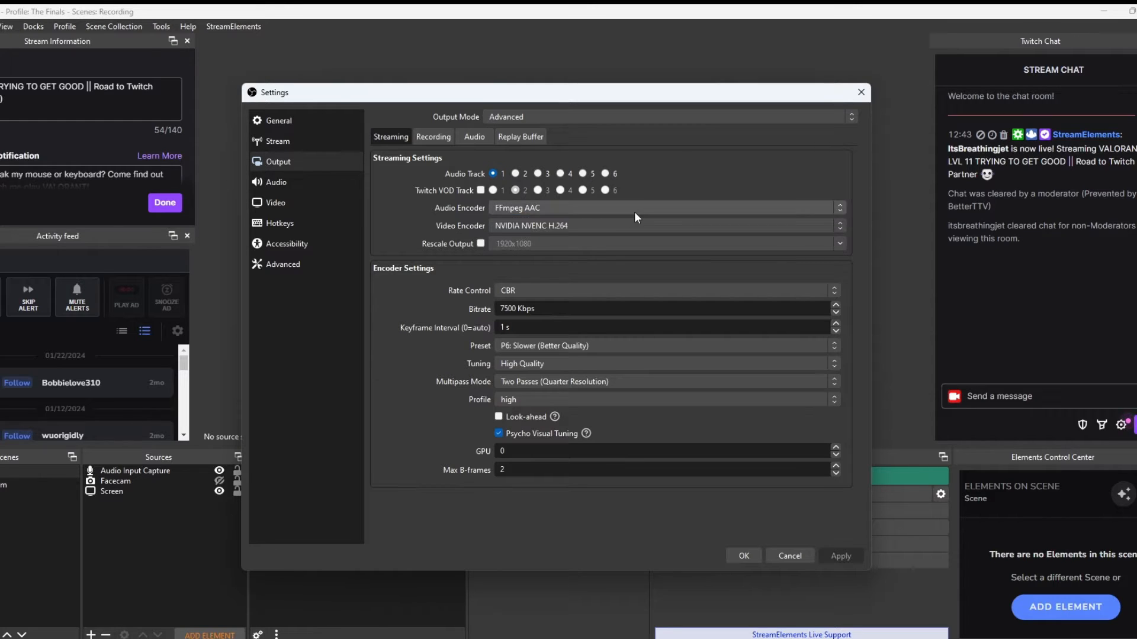
{"action": "left_click", "coordinate": [591, 228]}
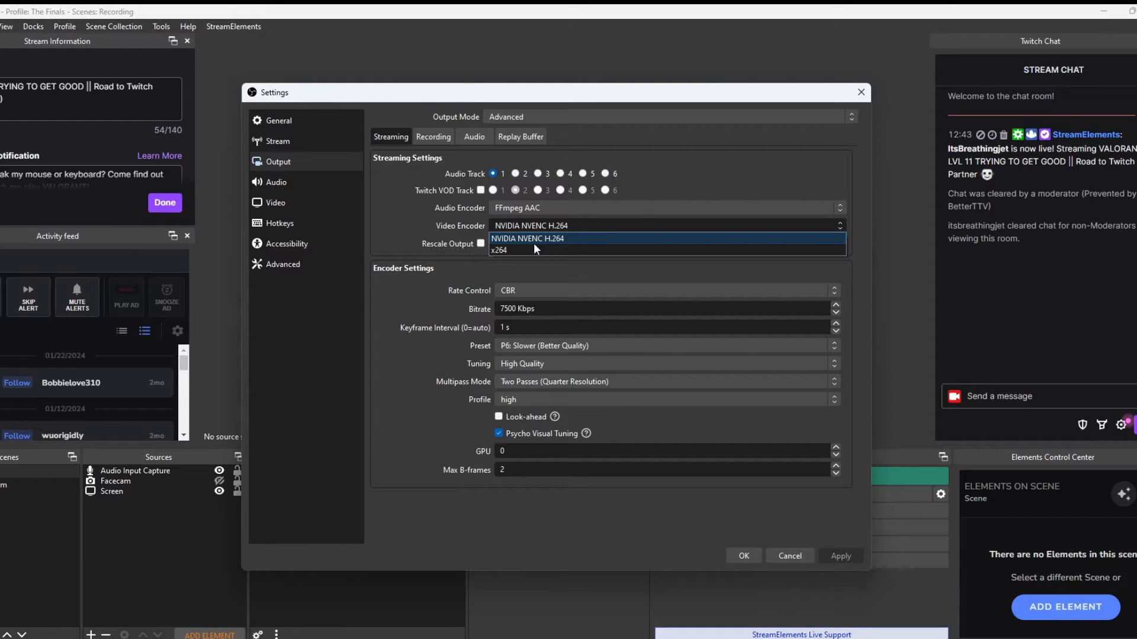
{"action": "left_click", "coordinate": [583, 226]}
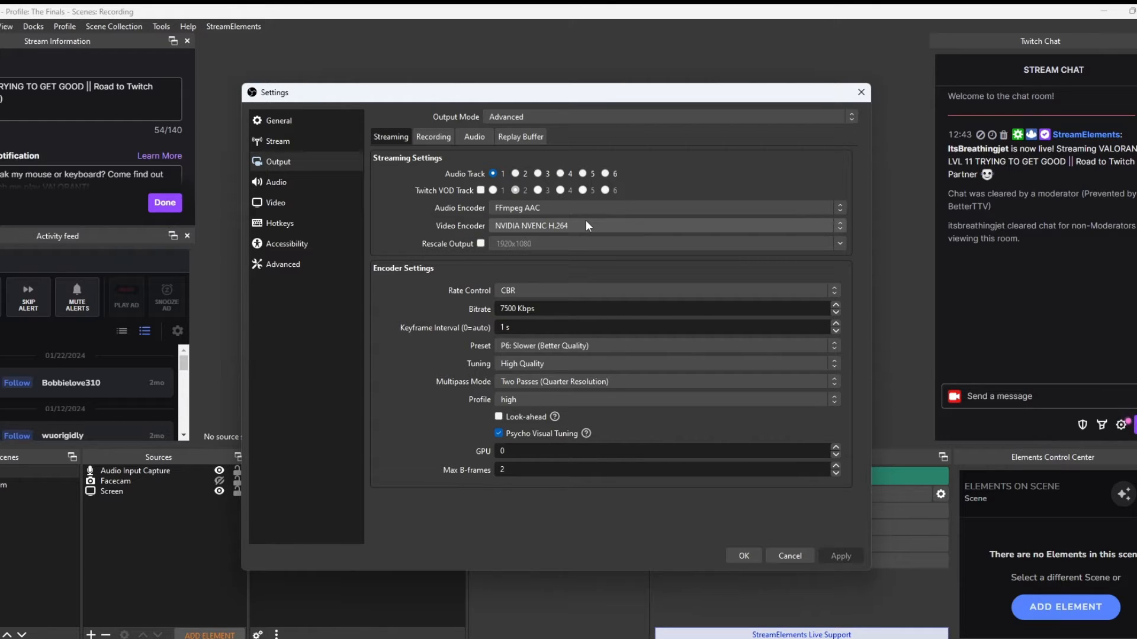
{"action": "left_click", "coordinate": [587, 220]}
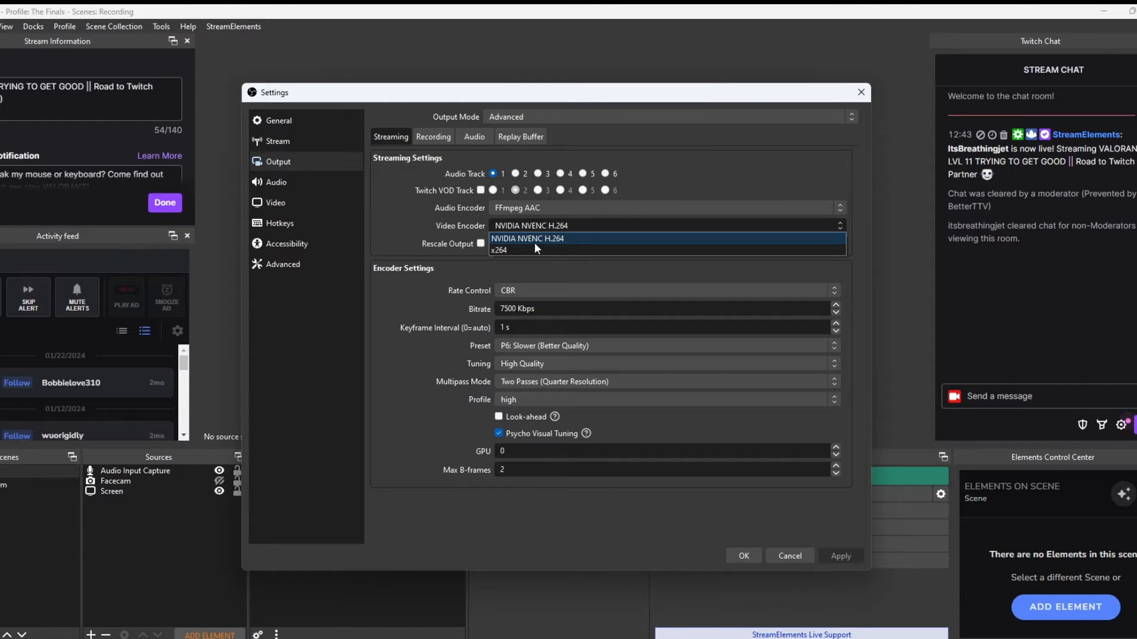
{"action": "left_click", "coordinate": [568, 236]}
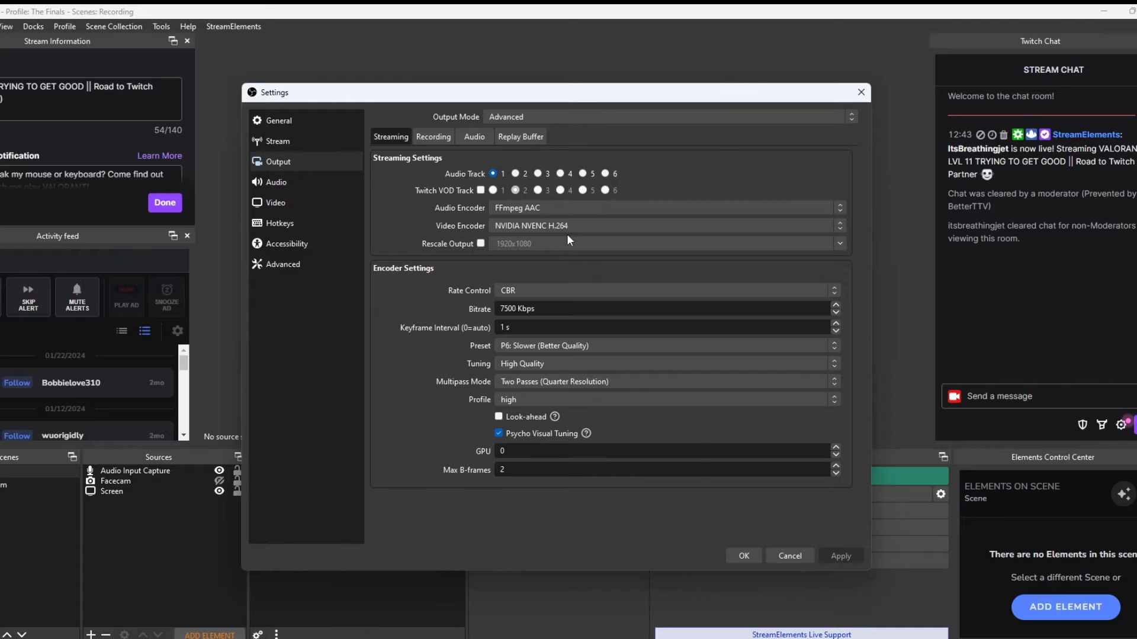
Turn on Rescale Output to view the streaming resolutions on offer, and turn it off again
{"action": "left_click", "coordinate": [481, 244]}
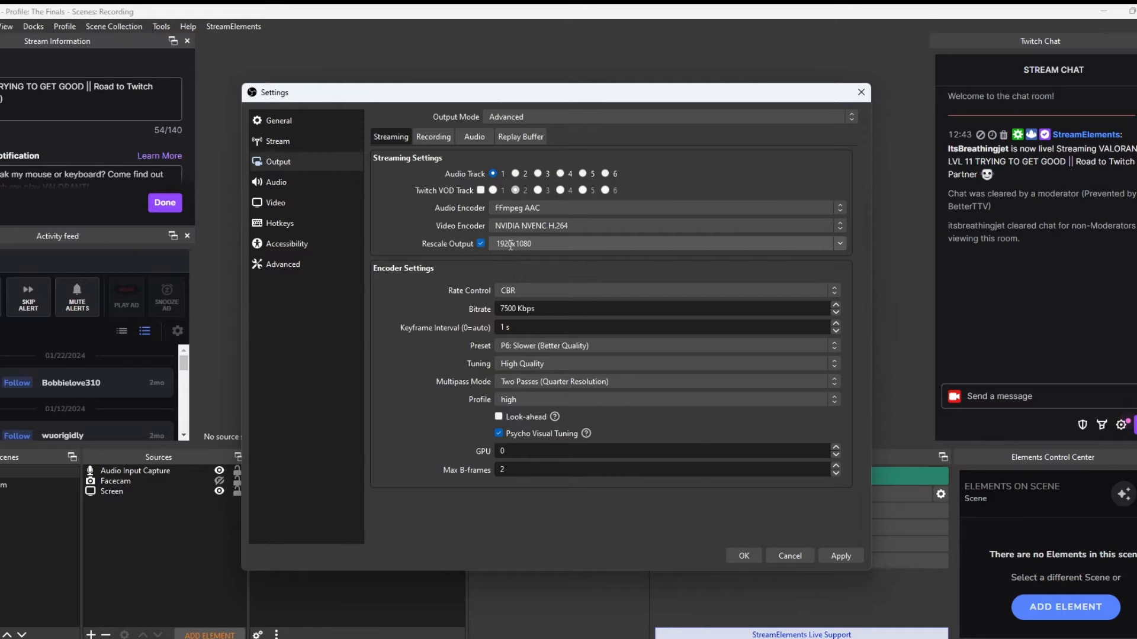
{"action": "left_click", "coordinate": [839, 243]}
{"action": "left_click", "coordinate": [839, 244]}
{"action": "left_click", "coordinate": [838, 244]}
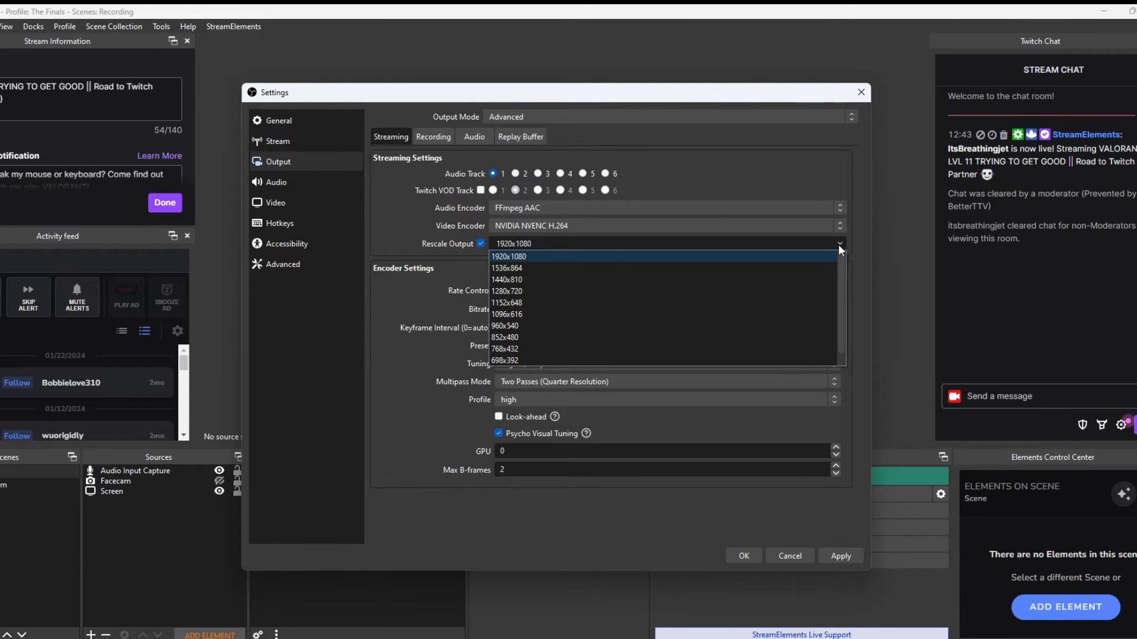
{"action": "left_click", "coordinate": [481, 244]}
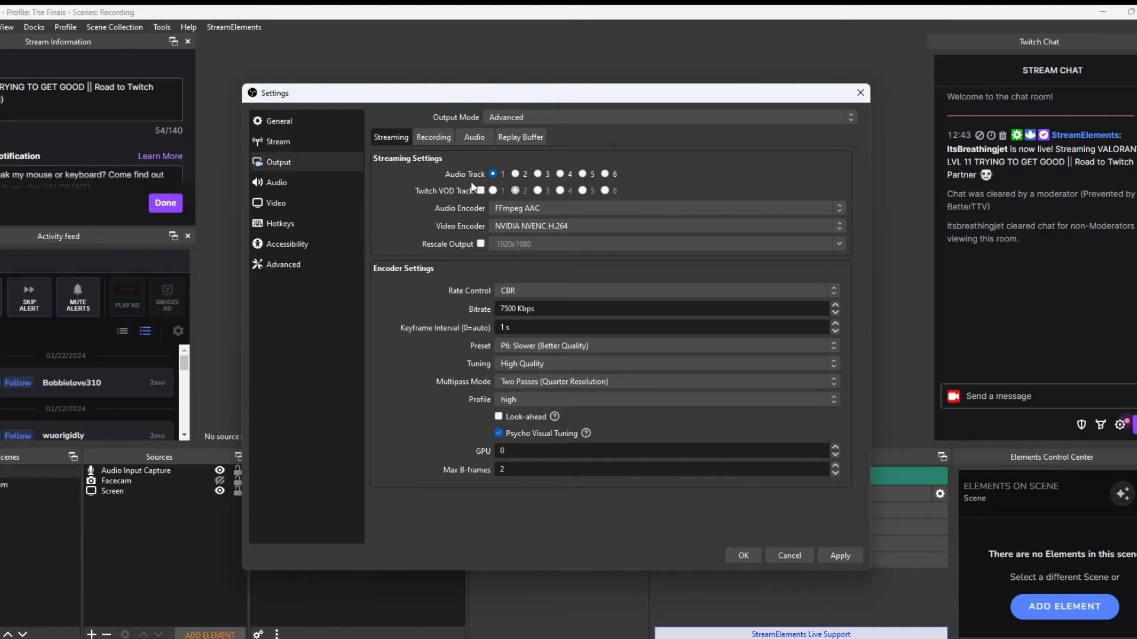
View the rate control choices for the streaming encoder and inspect its bitrate value
{"action": "left_click", "coordinate": [703, 291]}
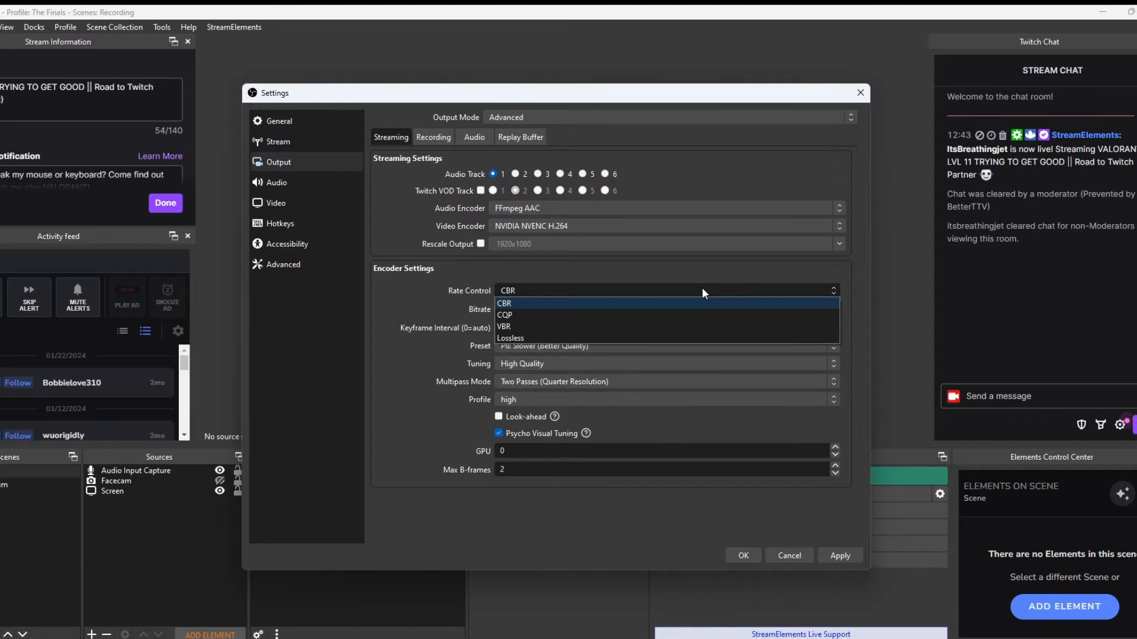
{"action": "left_click", "coordinate": [654, 284]}
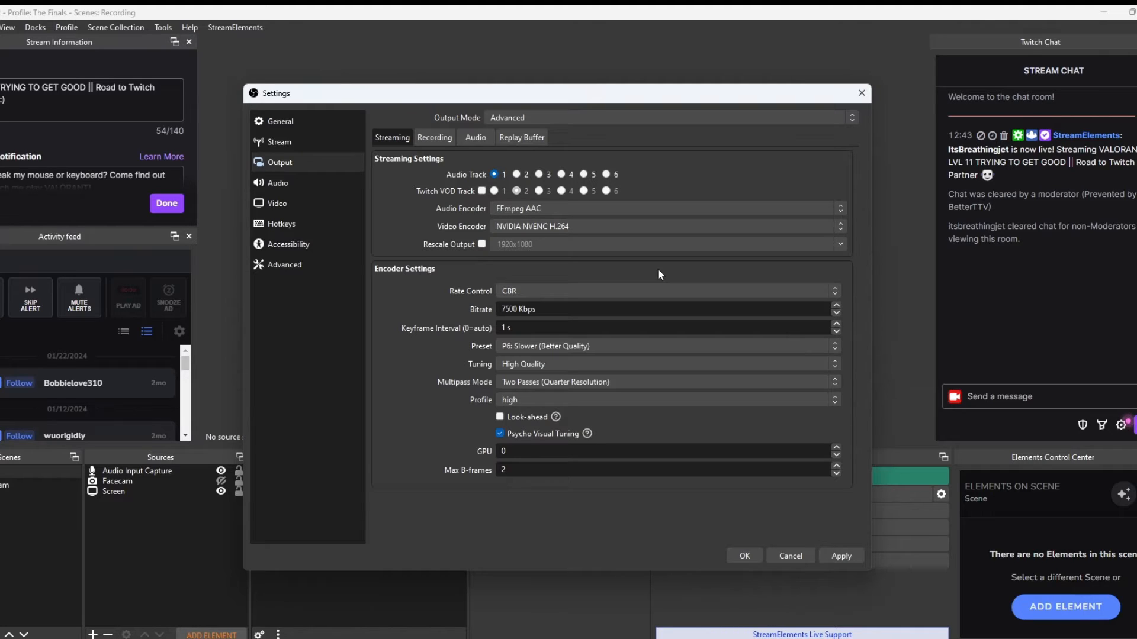
{"action": "left_click_drag", "start_coordinate": [562, 308], "coordinate": [488, 309]}
{"action": "left_click", "coordinate": [562, 303]}
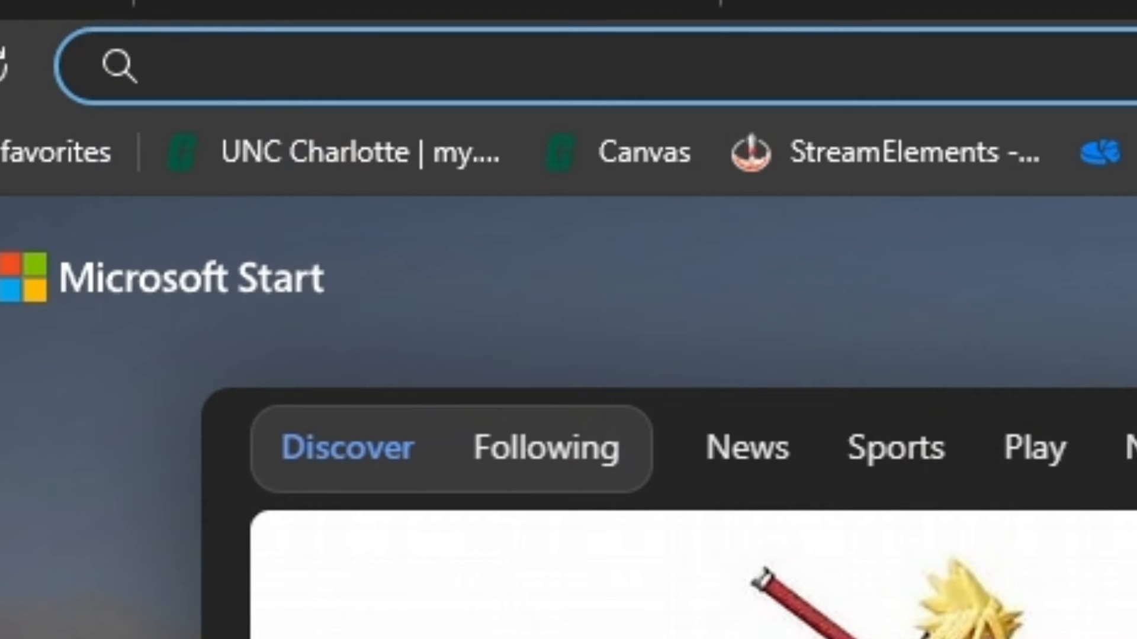
Switch to the web browser, open speedtest.net and run an internet speed test
{"action": "type", "text": "speedtesn"}
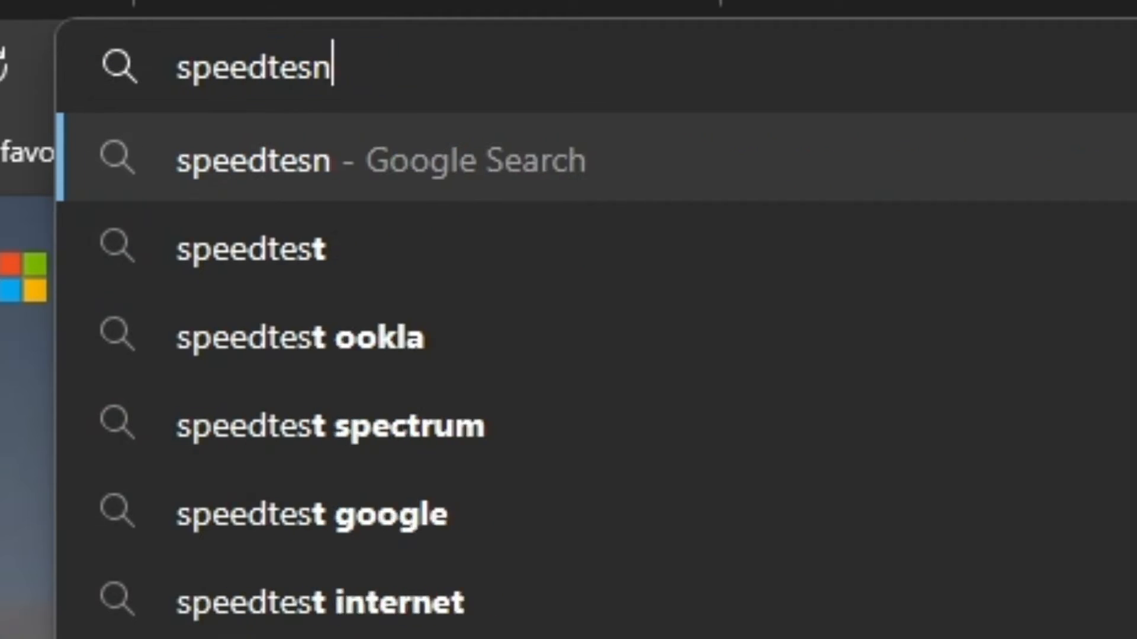
{"action": "key", "text": "BackSpace"}
{"action": "type", "text": "t.net"}
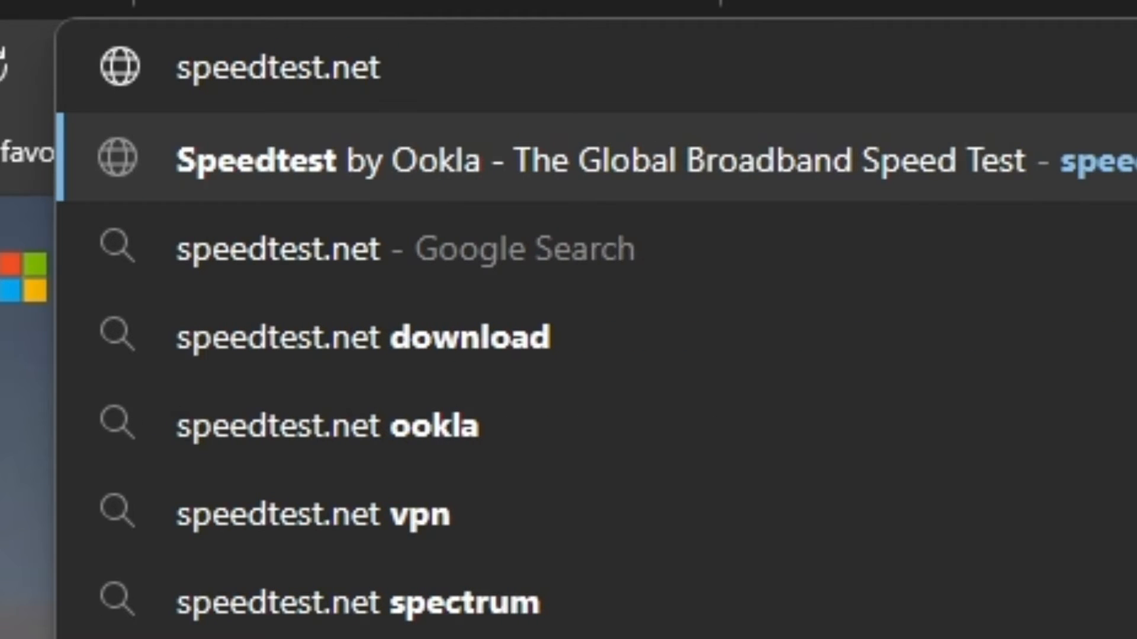
{"action": "key", "text": "Return"}
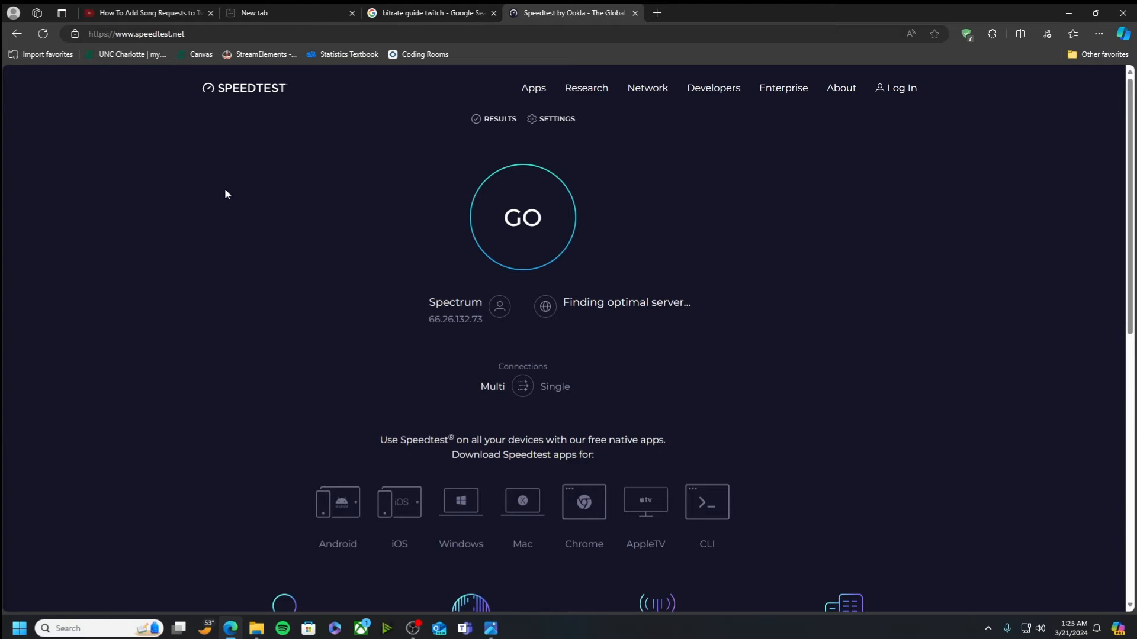
{"action": "left_click", "coordinate": [524, 225]}
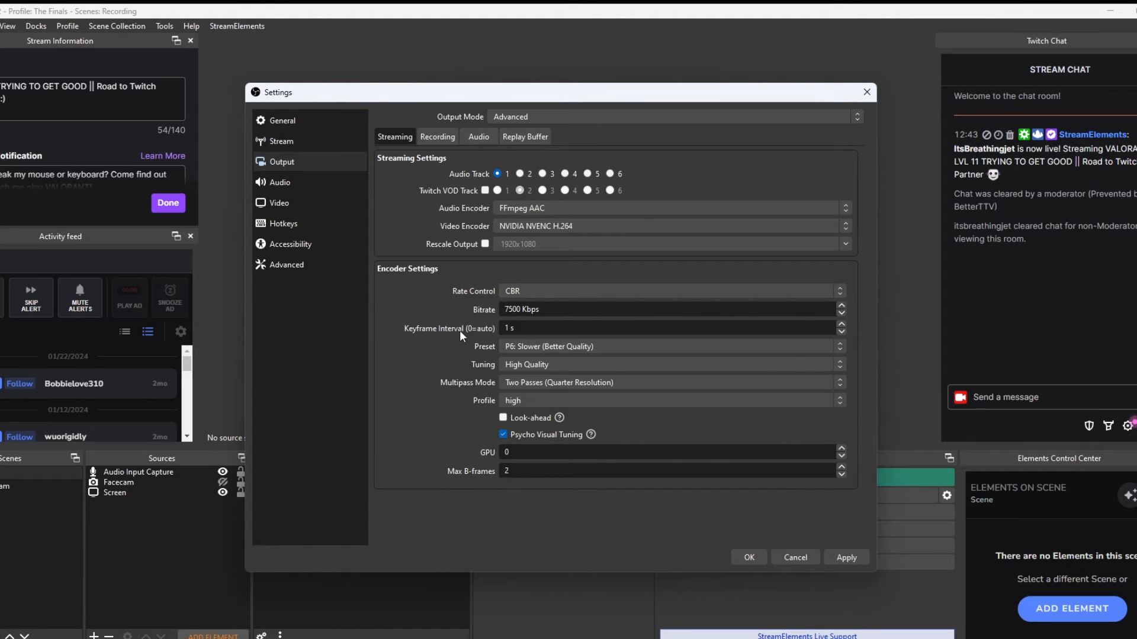
Review the streaming encoder's preset, tuning, multipass mode and profile choices, along with its GPU and max B-frames values
{"action": "left_click", "coordinate": [539, 346]}
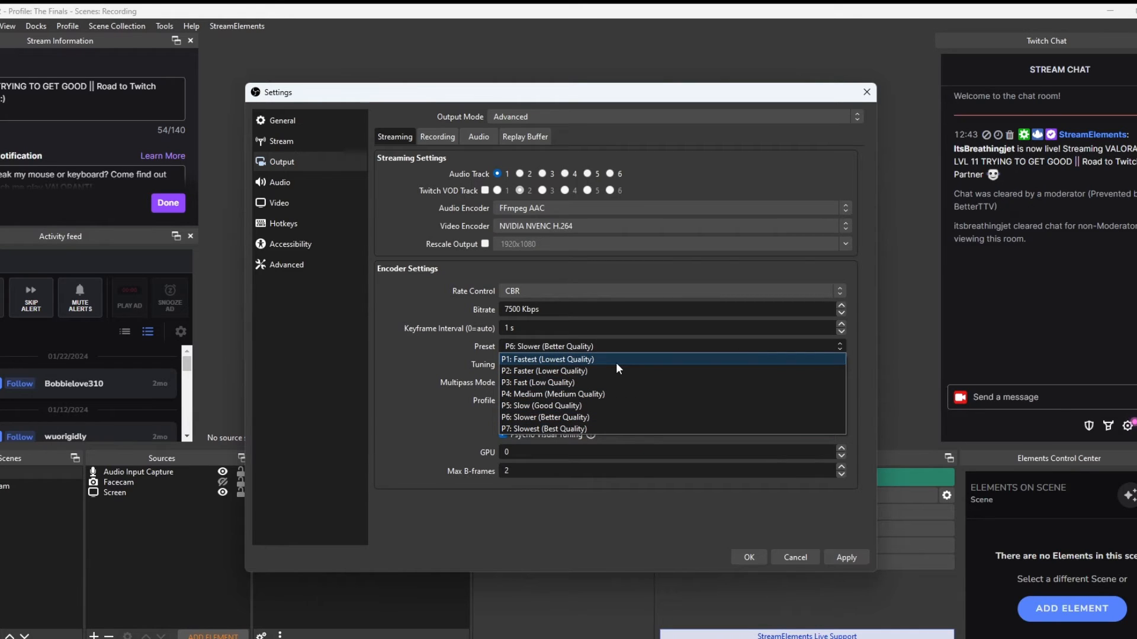
{"action": "left_click", "coordinate": [436, 361]}
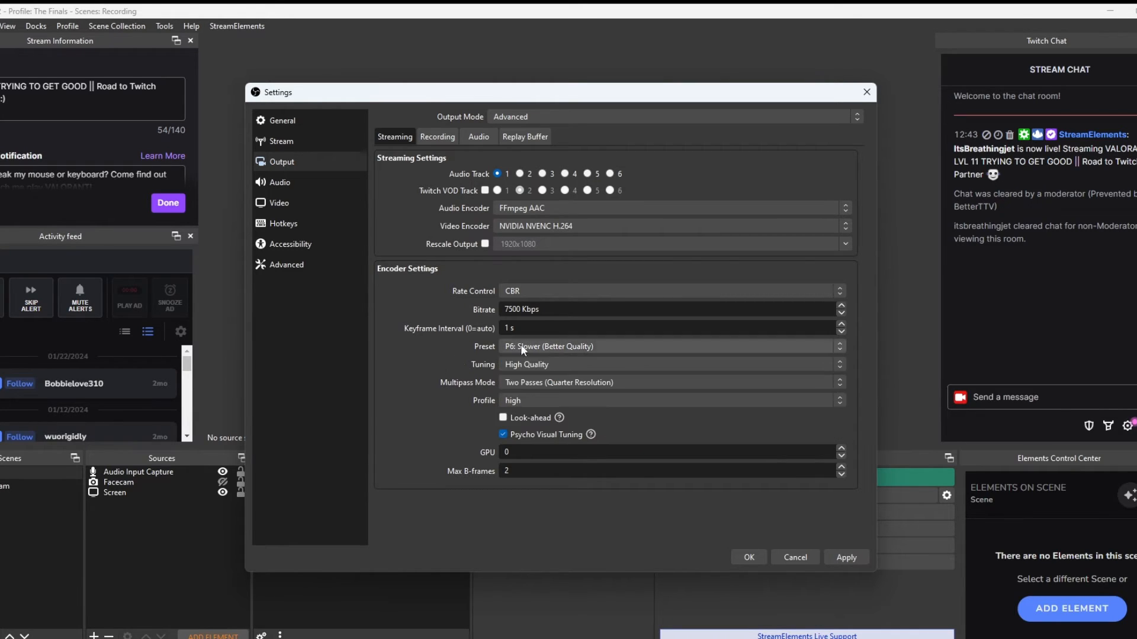
{"action": "left_click", "coordinate": [573, 364]}
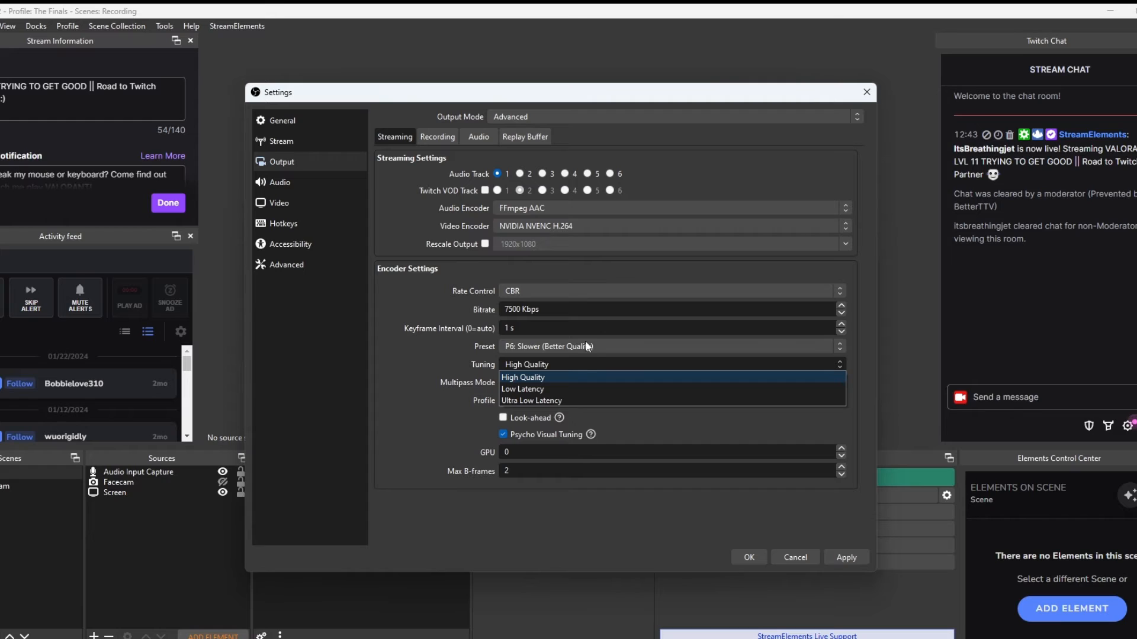
{"action": "left_click", "coordinate": [588, 361]}
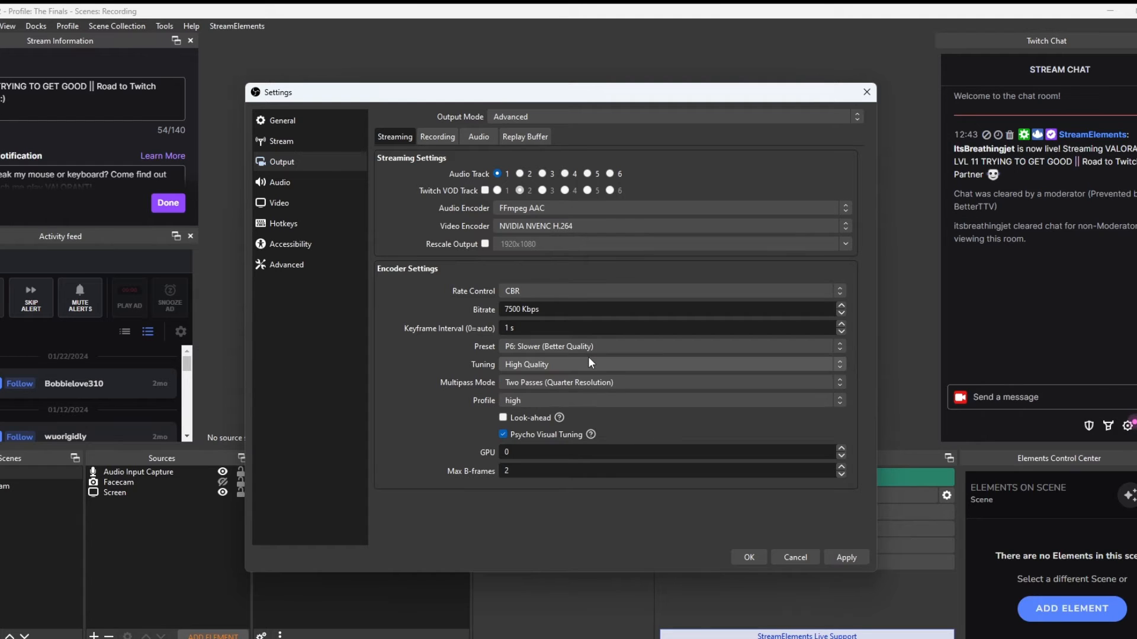
{"action": "left_click", "coordinate": [615, 382]}
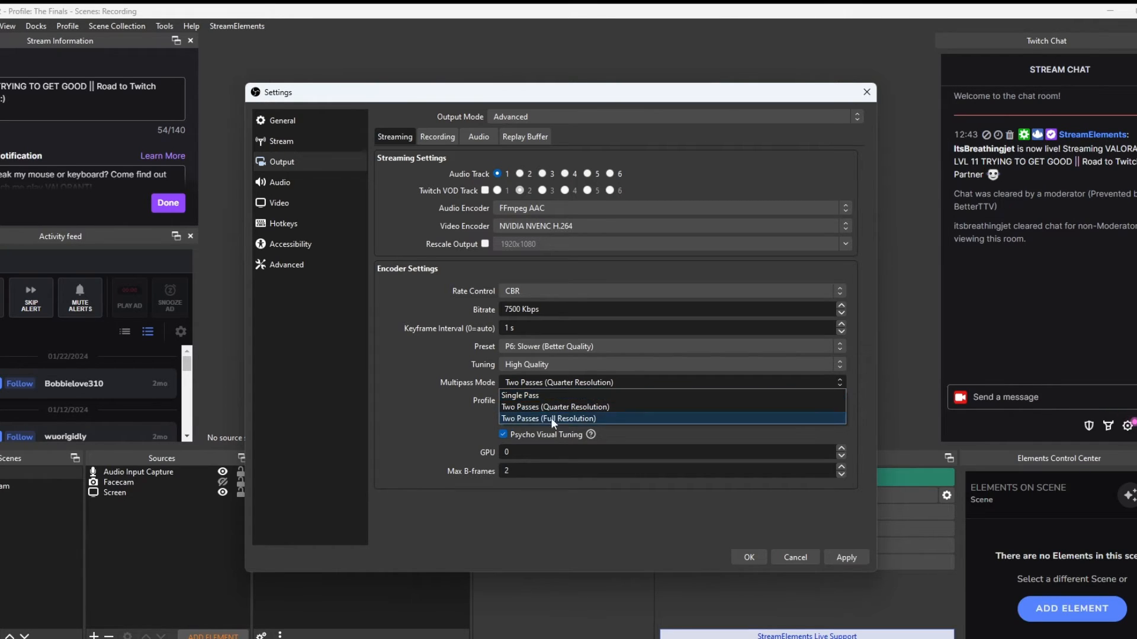
{"action": "left_click", "coordinate": [648, 385]}
{"action": "left_click", "coordinate": [592, 402]}
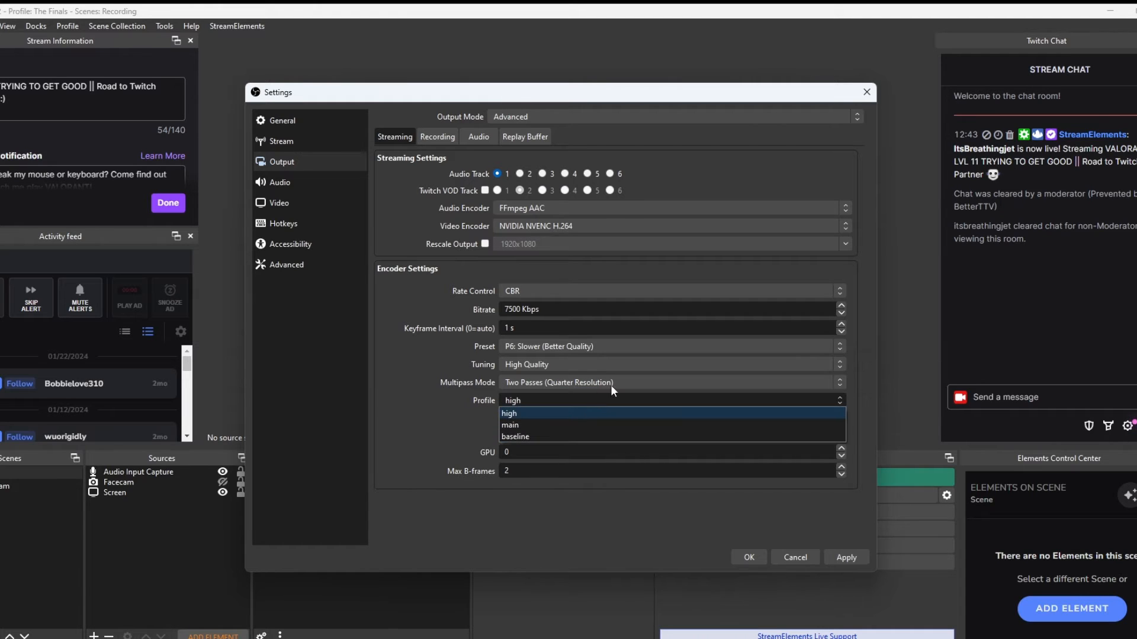
{"action": "left_click", "coordinate": [610, 385]}
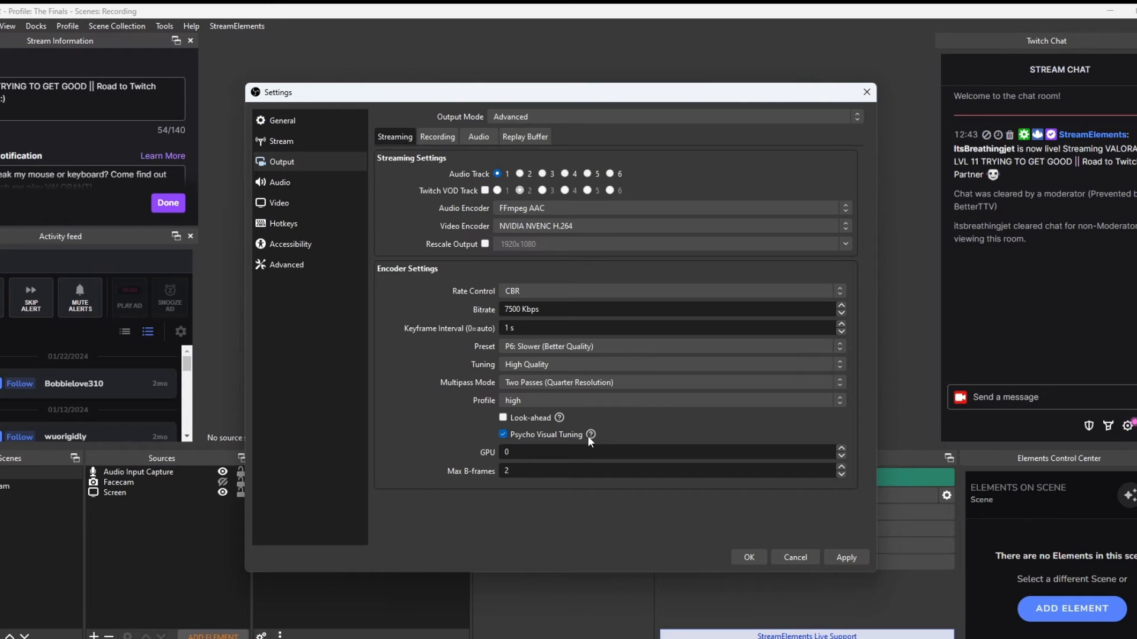
{"action": "left_click", "coordinate": [523, 452]}
{"action": "double_click", "coordinate": [540, 471]}
Look through the recording output settings, including the recording format and encoder values
{"action": "left_click", "coordinate": [444, 136]}
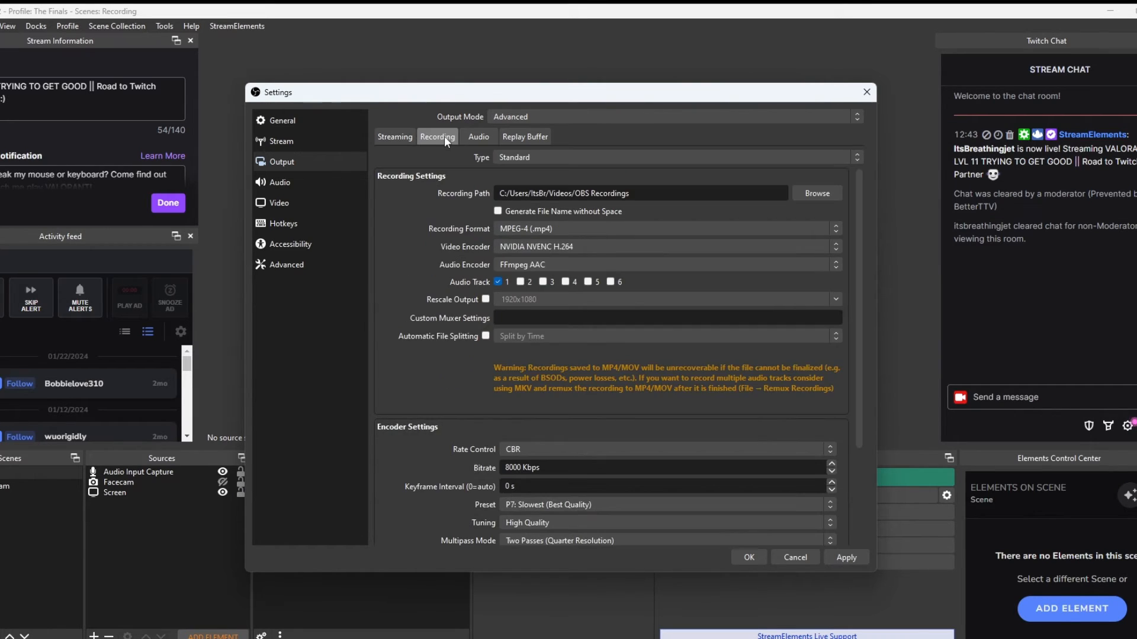
{"action": "scroll", "coordinate": [550, 201], "scroll_direction": "down", "scroll_amount": 1}
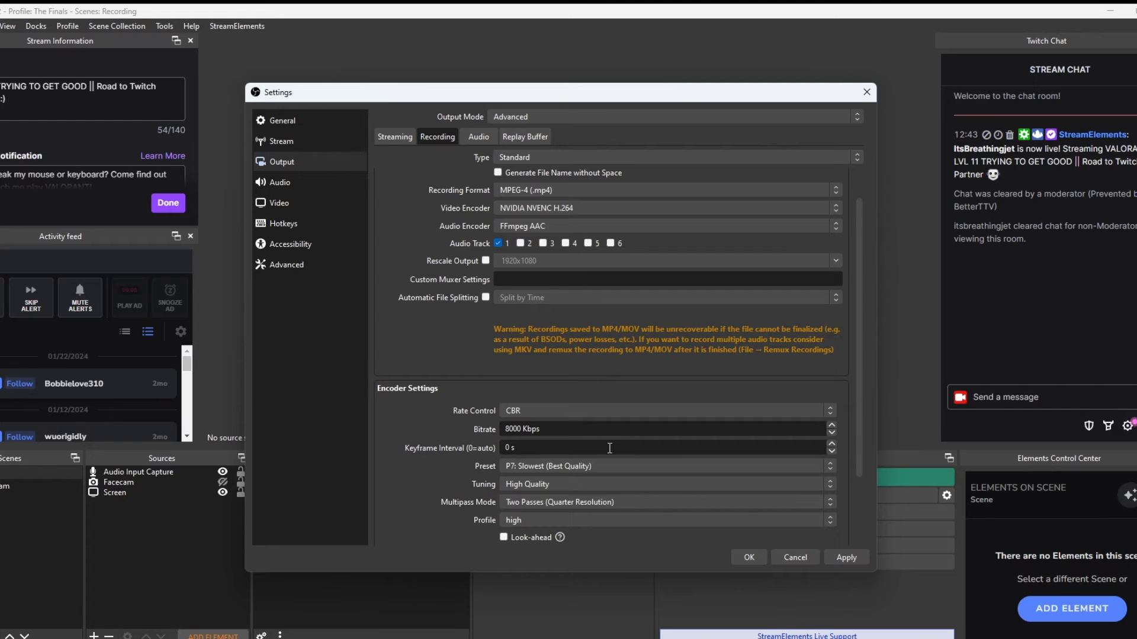
{"action": "scroll", "coordinate": [591, 446], "scroll_direction": "up", "scroll_amount": 2}
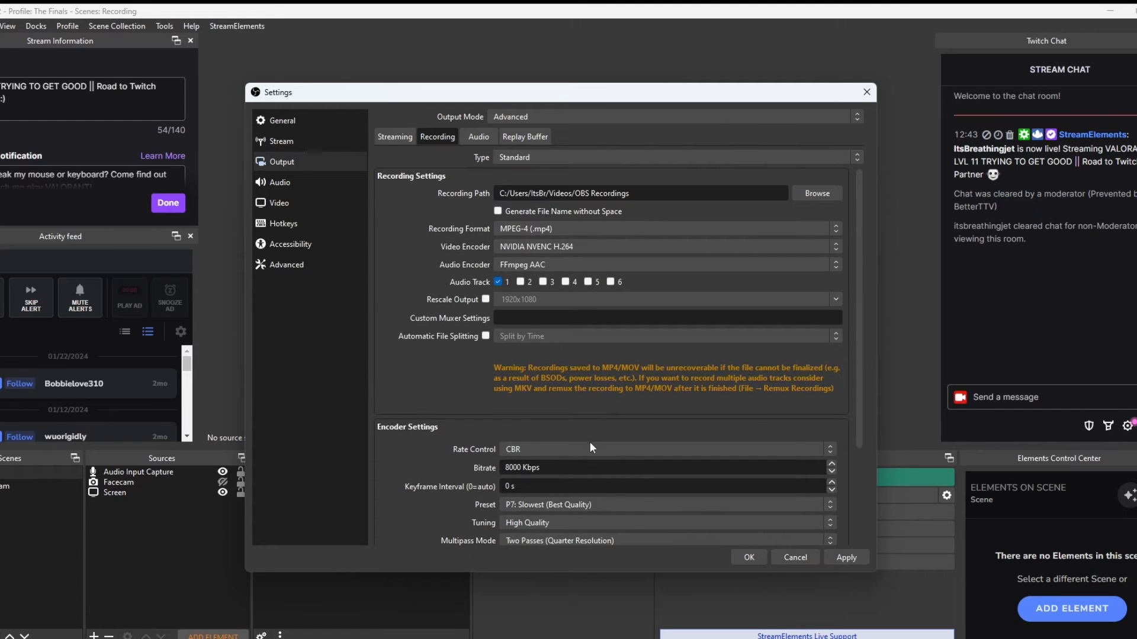
Inspect the output audio track settings and the Track 1 audio bitrate choices, and return to the streaming output settings
{"action": "left_click", "coordinate": [485, 136]}
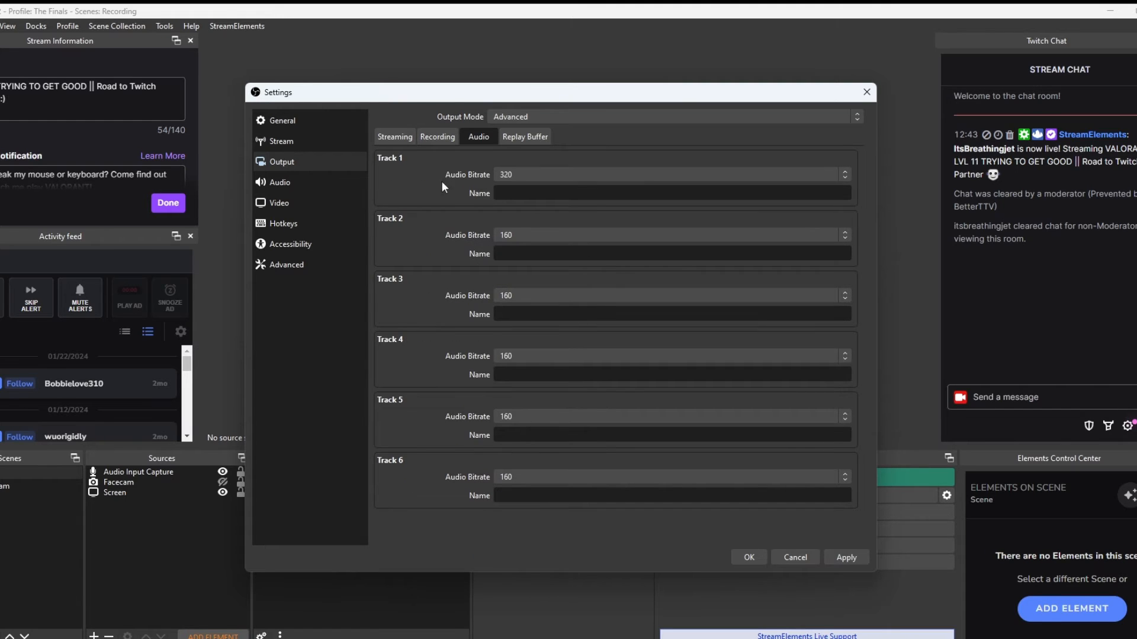
{"action": "left_click", "coordinate": [395, 137]}
{"action": "left_click", "coordinate": [480, 136]}
{"action": "left_click", "coordinate": [561, 176]}
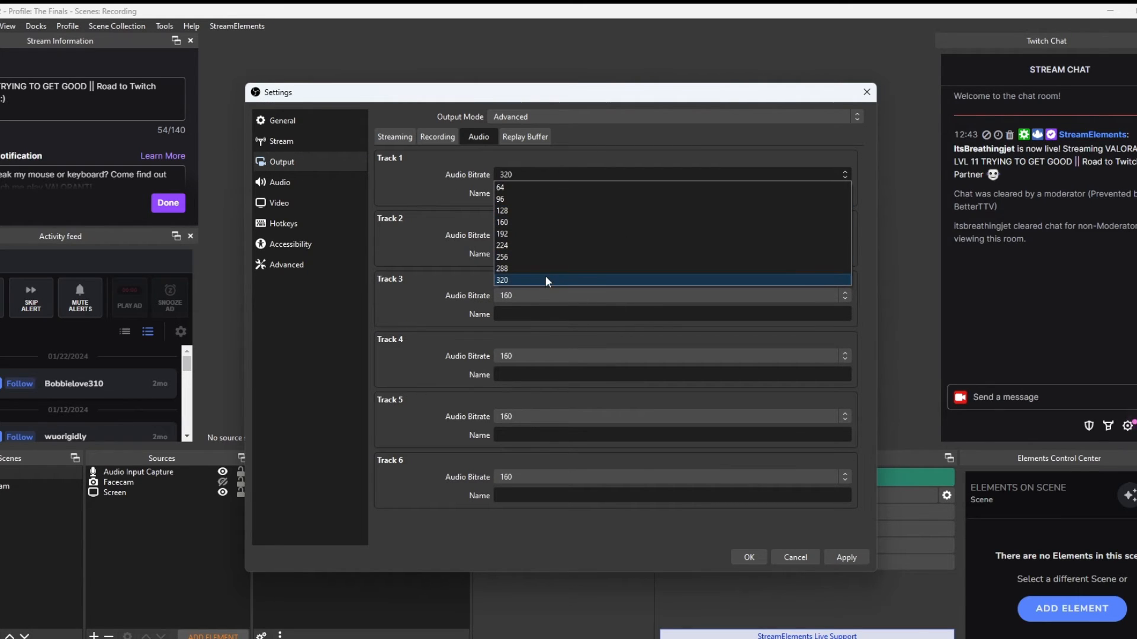
{"action": "left_click", "coordinate": [430, 172]}
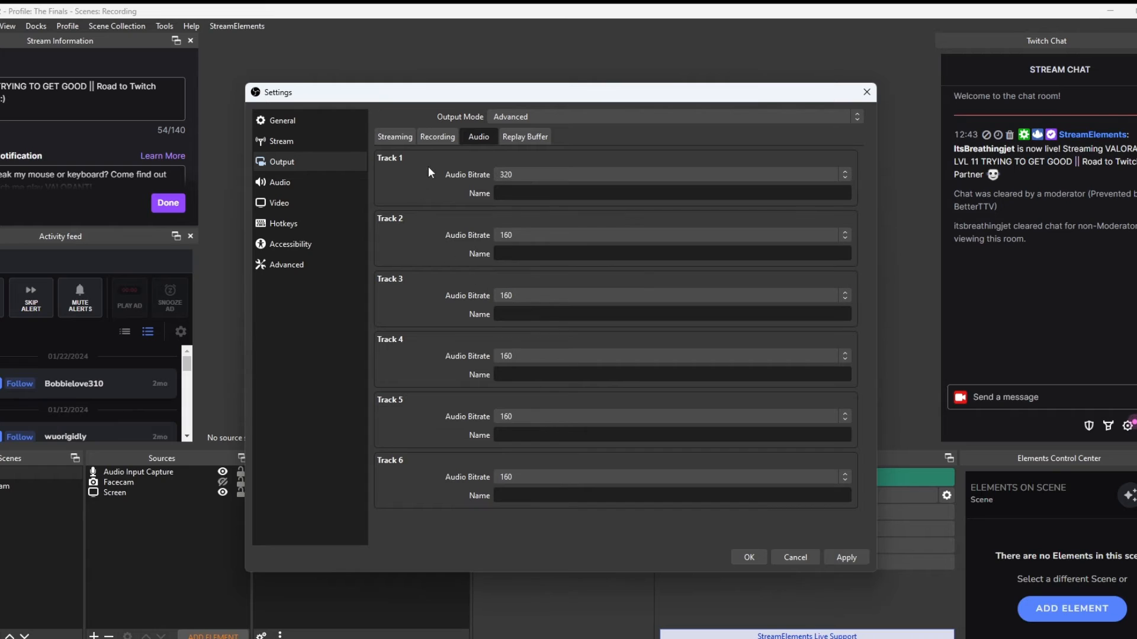
{"action": "left_click", "coordinate": [389, 138]}
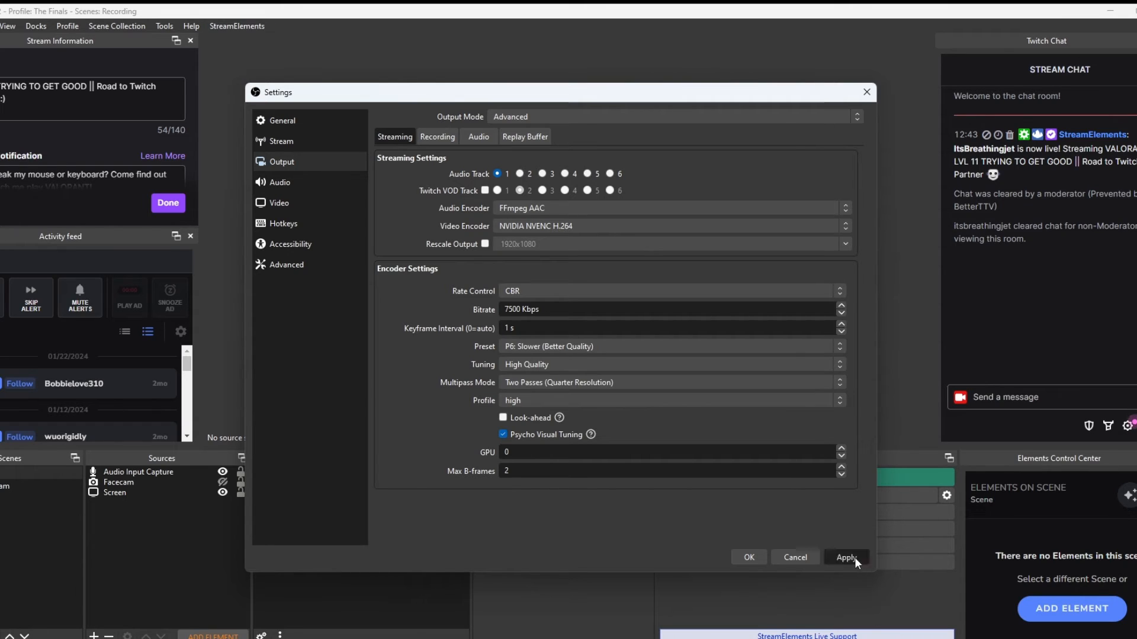
Open the audio settings and review the available sample rates and channel layouts
{"action": "left_click", "coordinate": [329, 184]}
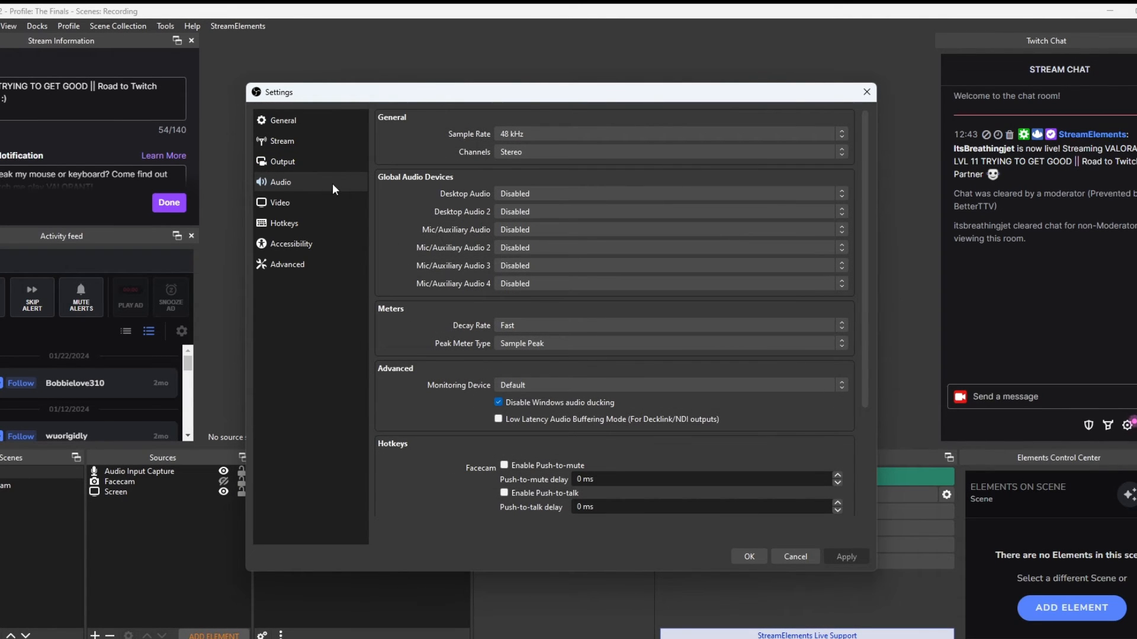
{"action": "left_click", "coordinate": [510, 134]}
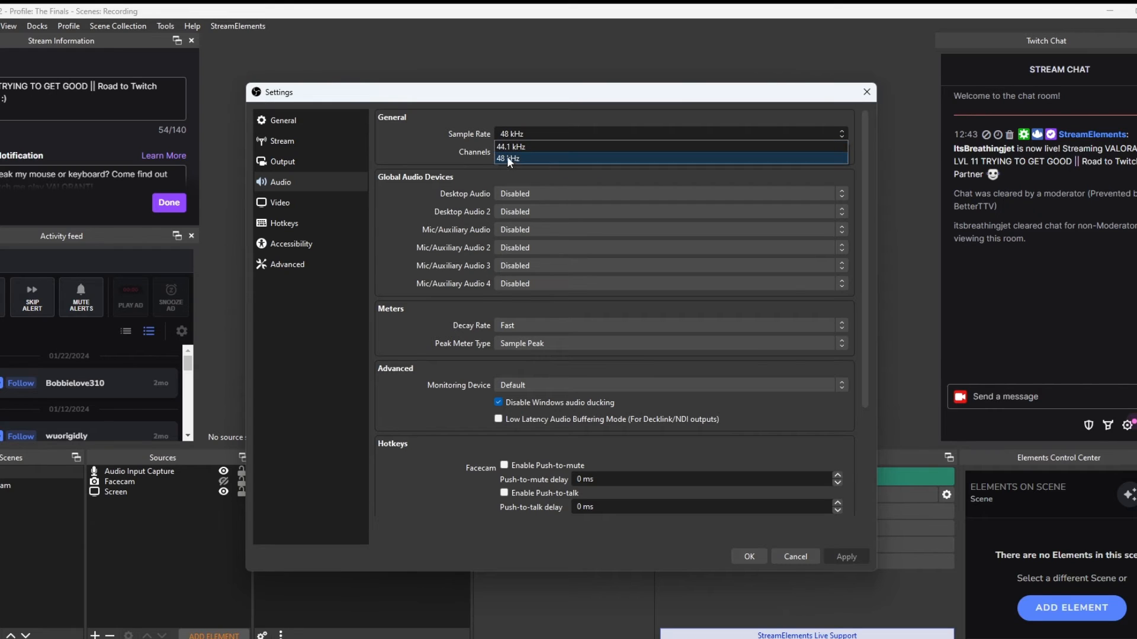
{"action": "left_click", "coordinate": [631, 102]}
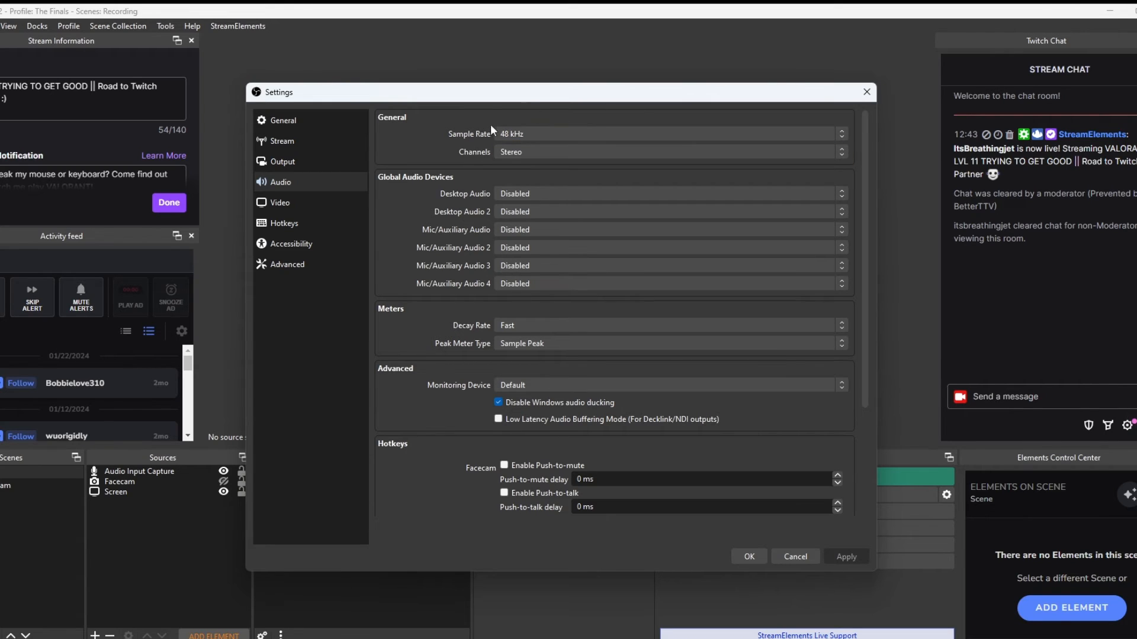
{"action": "left_click", "coordinate": [521, 153]}
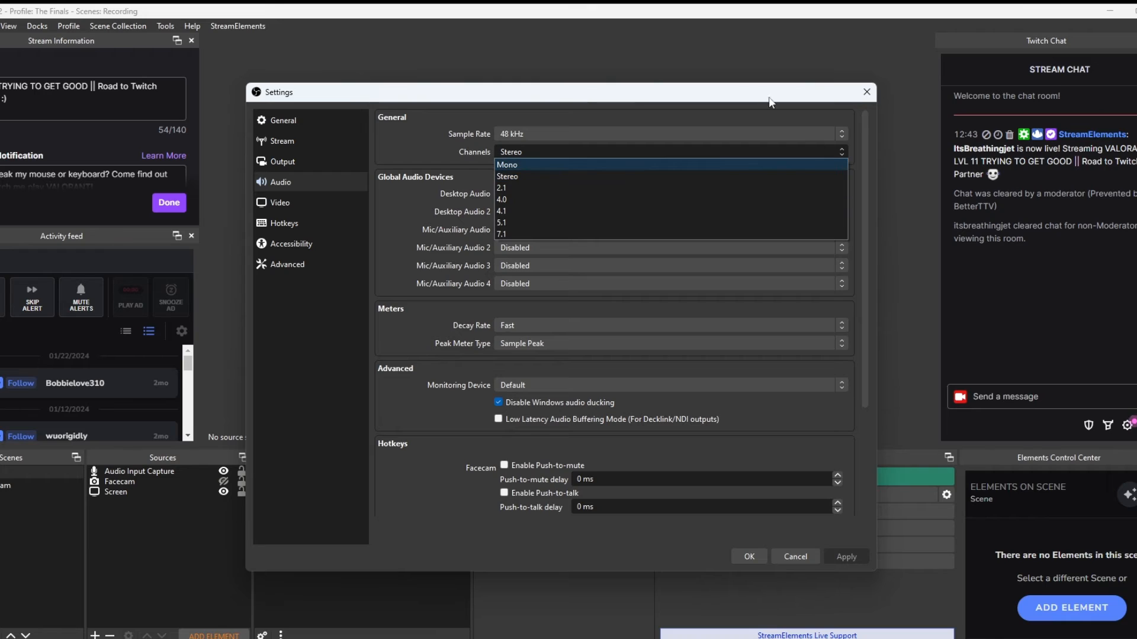
{"action": "left_click", "coordinate": [541, 112]}
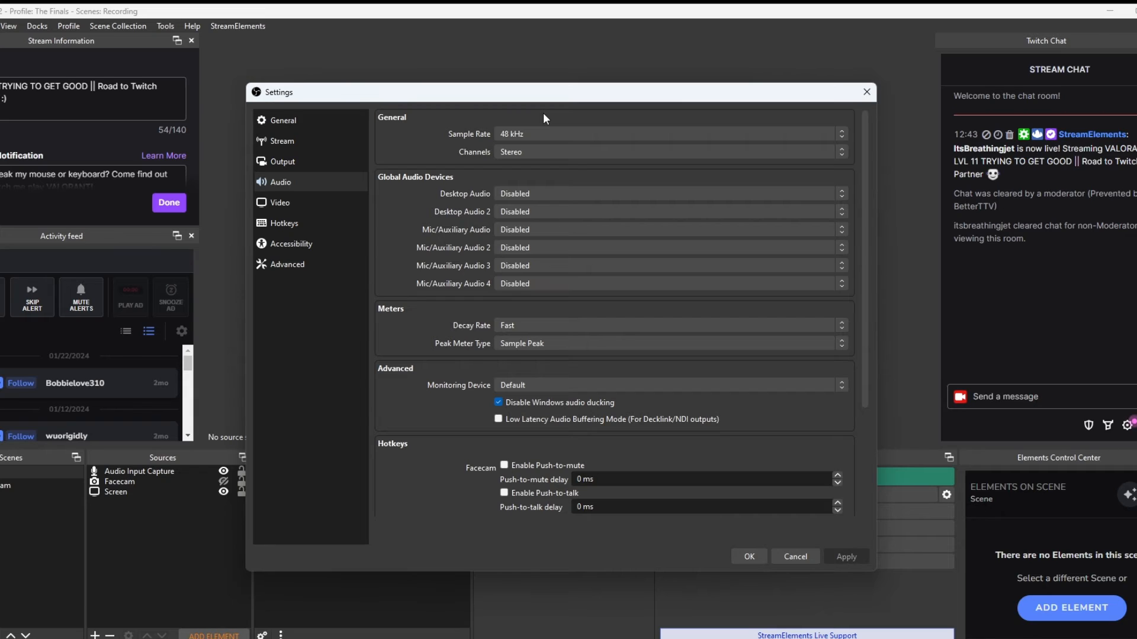
{"action": "left_click", "coordinate": [538, 152]}
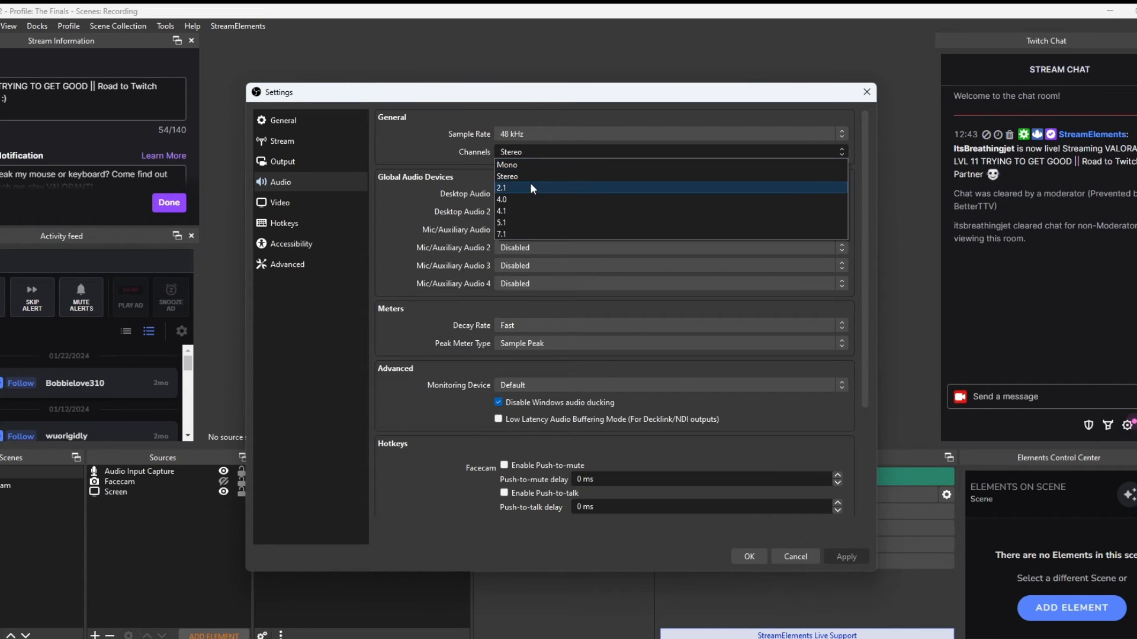
{"action": "left_click", "coordinate": [551, 150]}
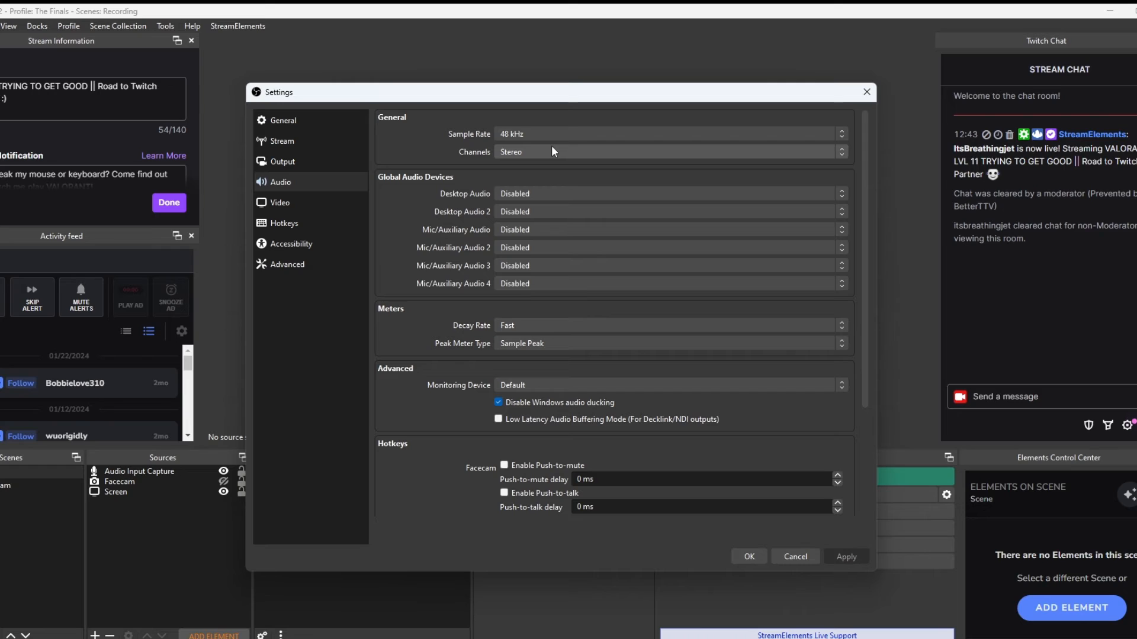
{"action": "left_click", "coordinate": [552, 152]}
{"action": "left_click", "coordinate": [537, 160]}
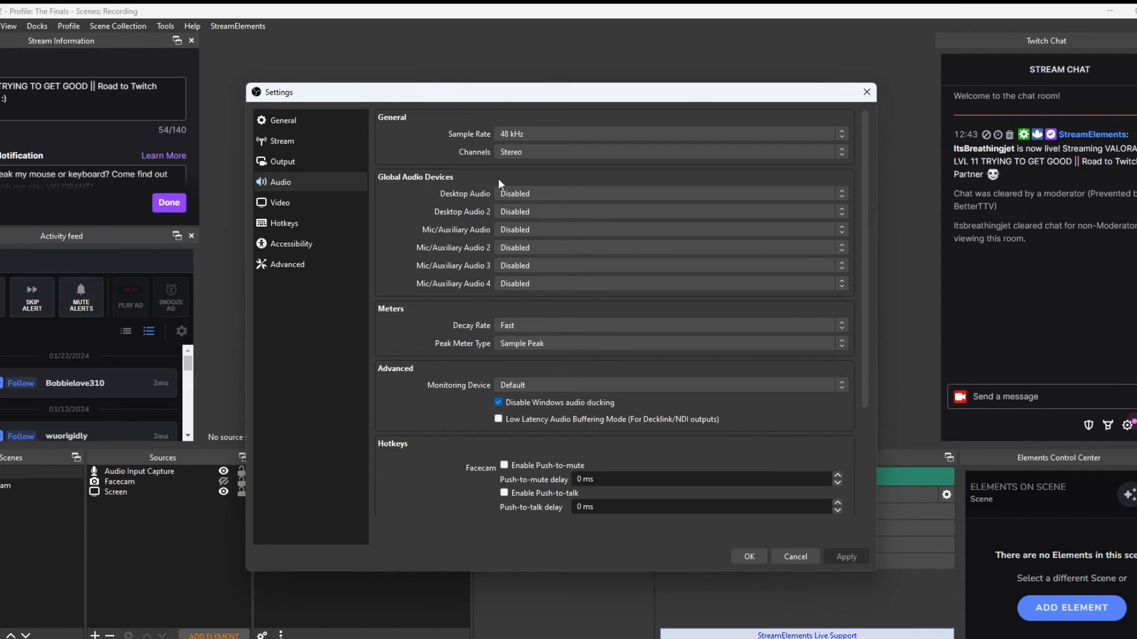
Review the device choices for the global desktop and mic/auxiliary audio, keeping Desktop Audio on Disabled
{"action": "left_click", "coordinate": [524, 191]}
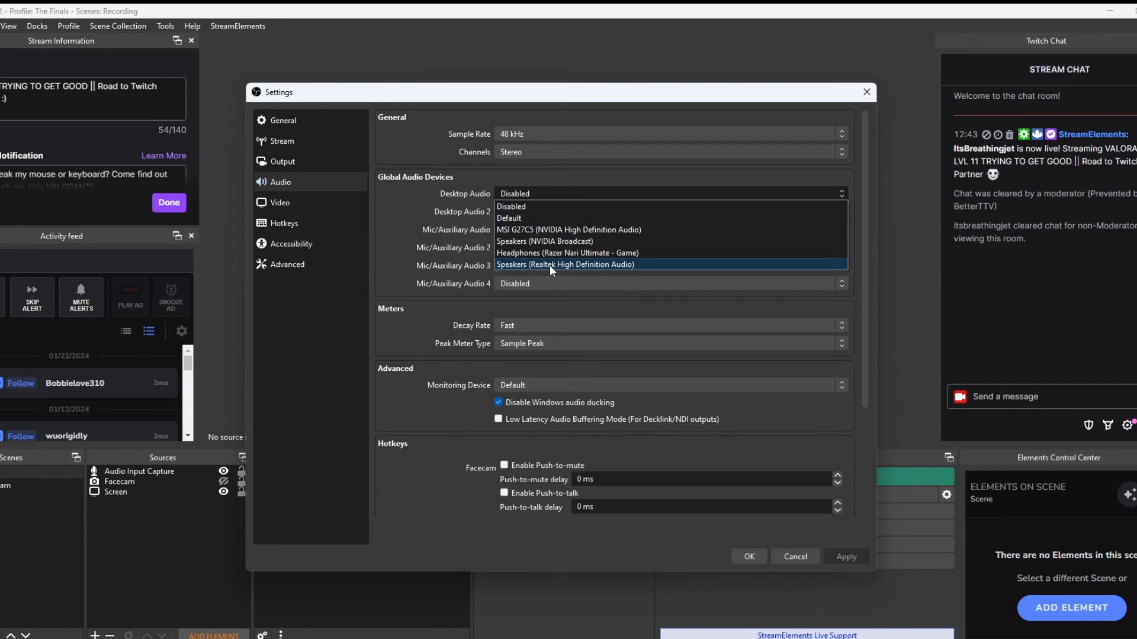
{"action": "left_click", "coordinate": [510, 206]}
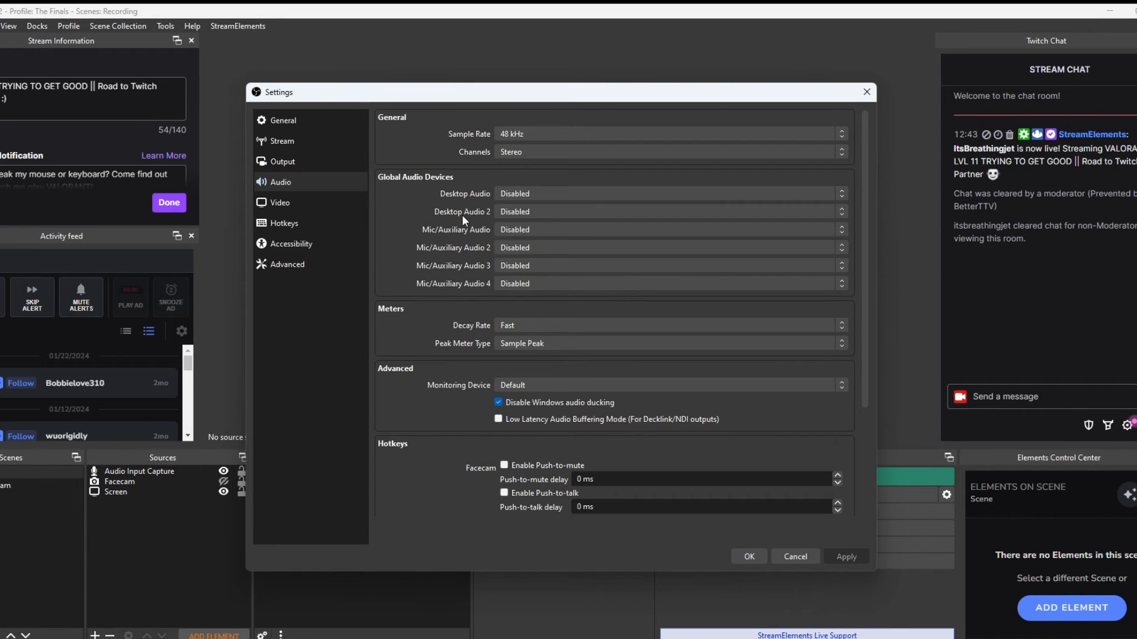
{"action": "left_click", "coordinate": [528, 212]}
{"action": "left_click", "coordinate": [531, 219]}
{"action": "left_click", "coordinate": [534, 229]}
{"action": "left_click", "coordinate": [536, 229]}
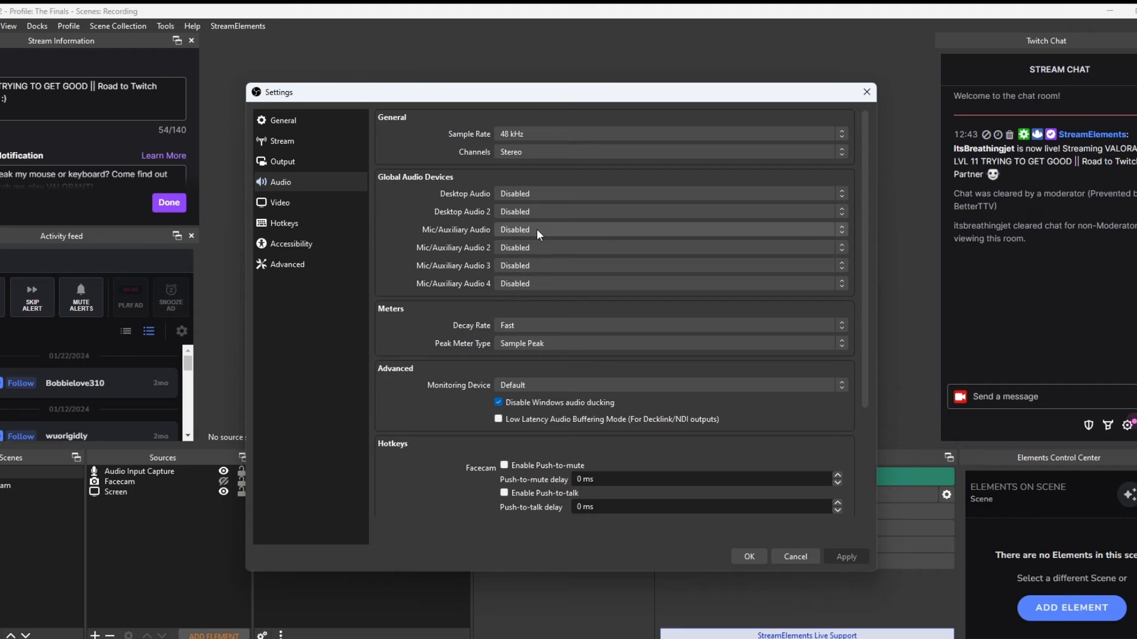
Look through the meter decay rate choices, the advanced monitoring options and the push-to-mute and push-to-talk settings
{"action": "scroll", "coordinate": [597, 308], "scroll_direction": "down", "scroll_amount": 1}
{"action": "left_click", "coordinate": [609, 288]}
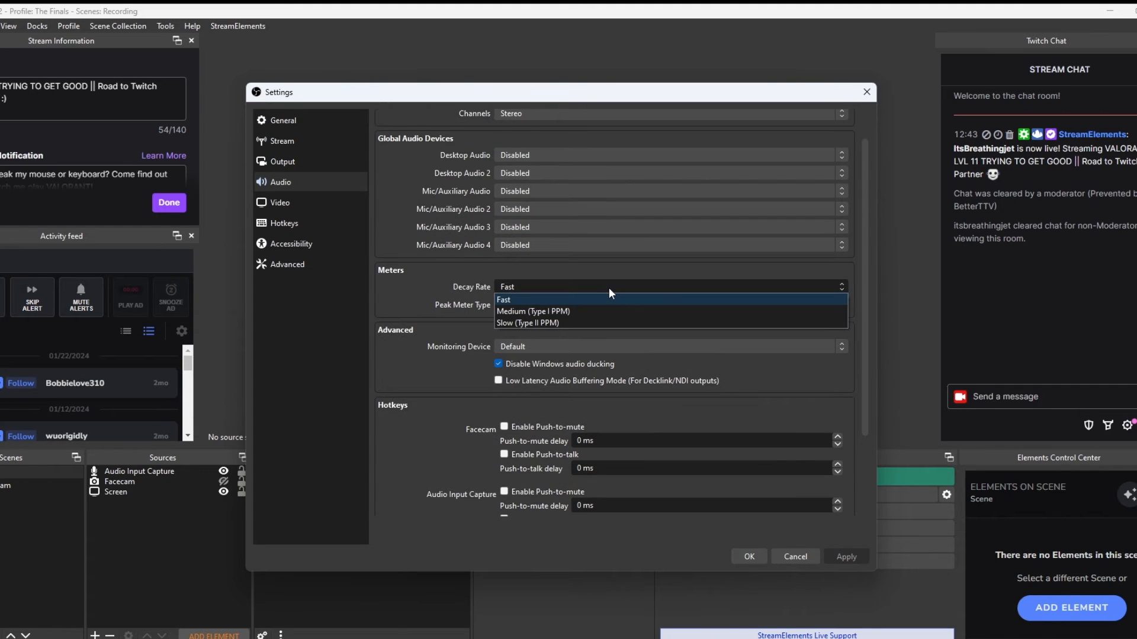
{"action": "left_click", "coordinate": [609, 288]}
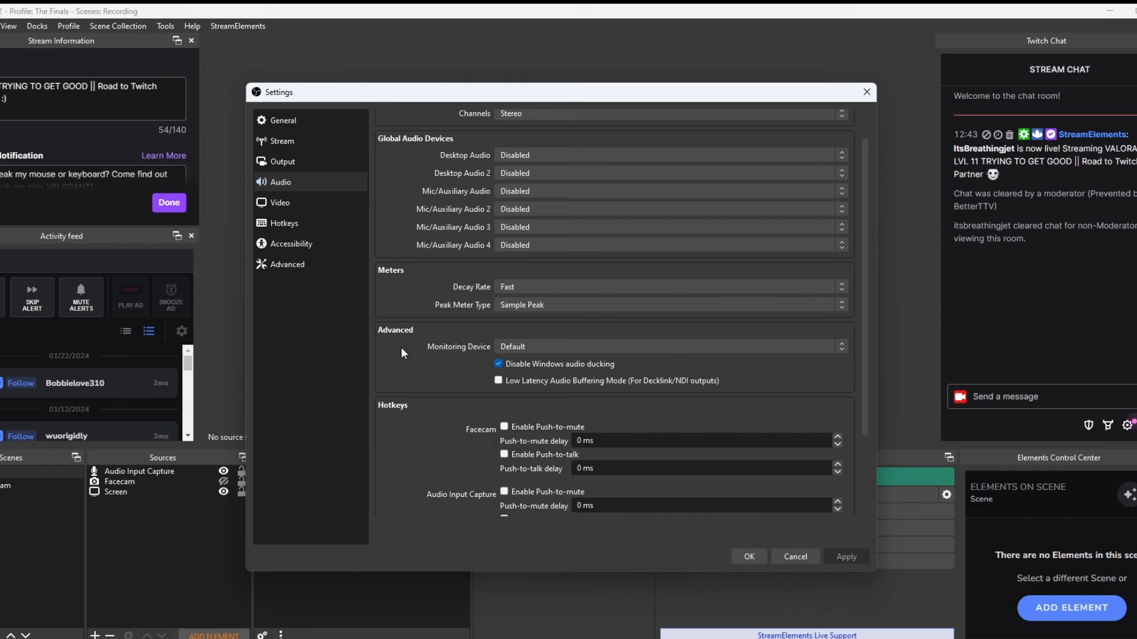
{"action": "scroll", "coordinate": [716, 370], "scroll_direction": "down", "scroll_amount": 3}
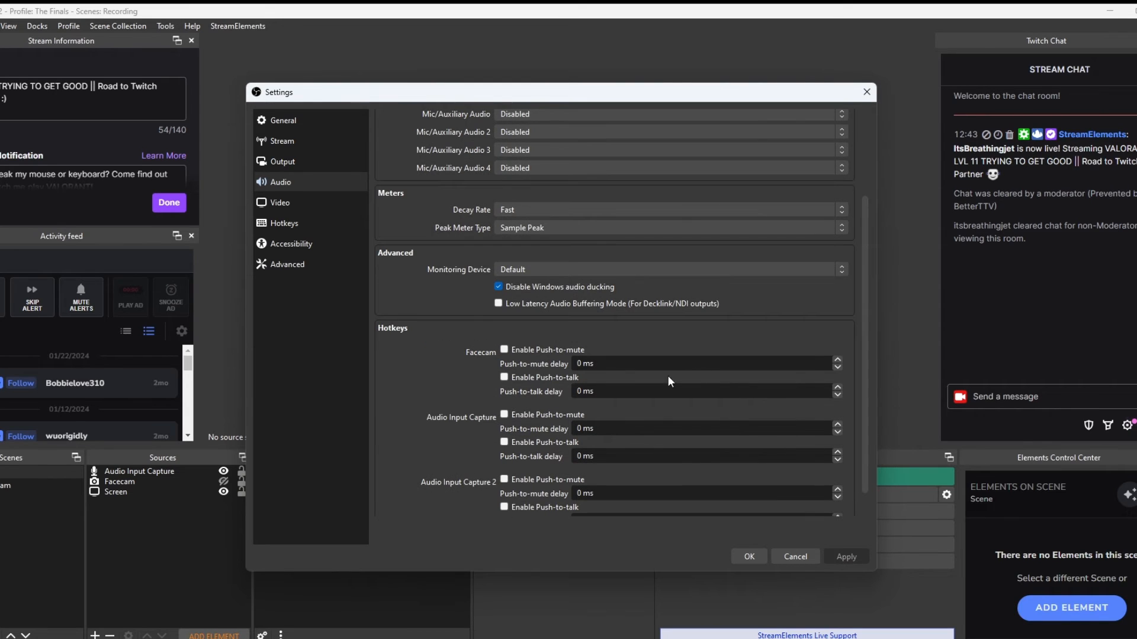
{"action": "scroll", "coordinate": [863, 322], "scroll_direction": "down", "scroll_amount": 1}
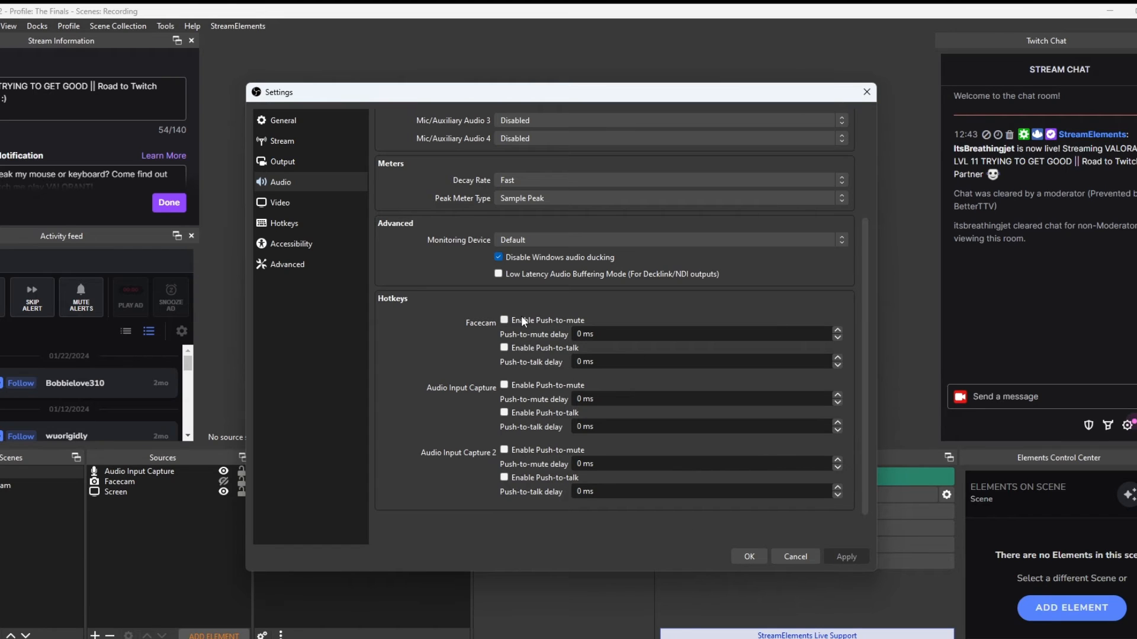
Open the video settings and view the base canvas resolution choices
{"action": "left_click", "coordinate": [330, 204]}
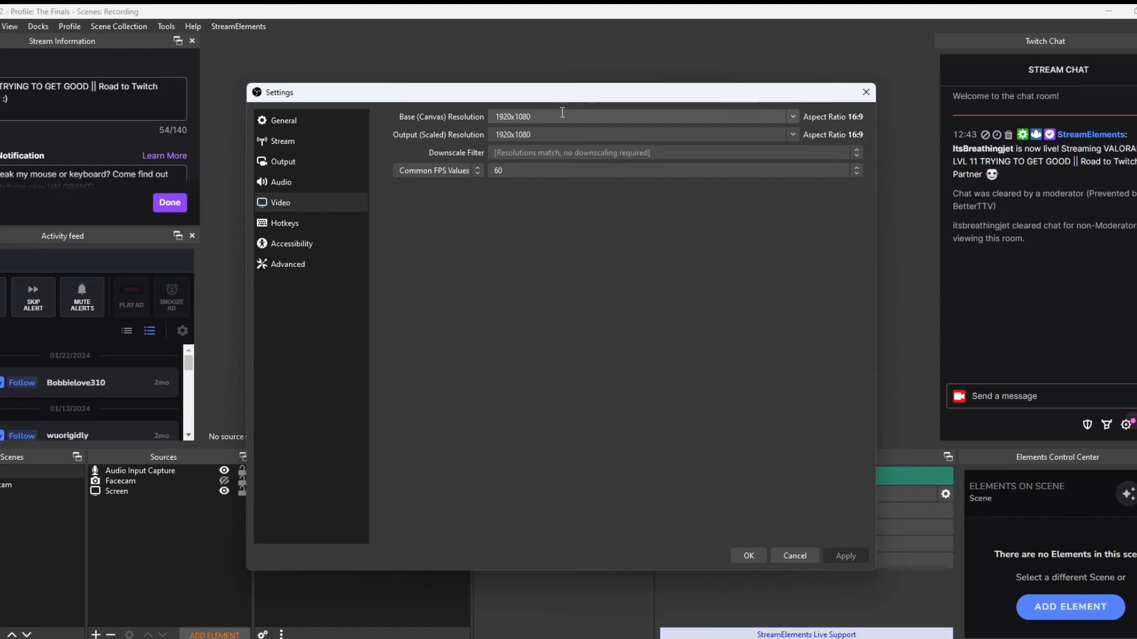
{"action": "left_click", "coordinate": [793, 118]}
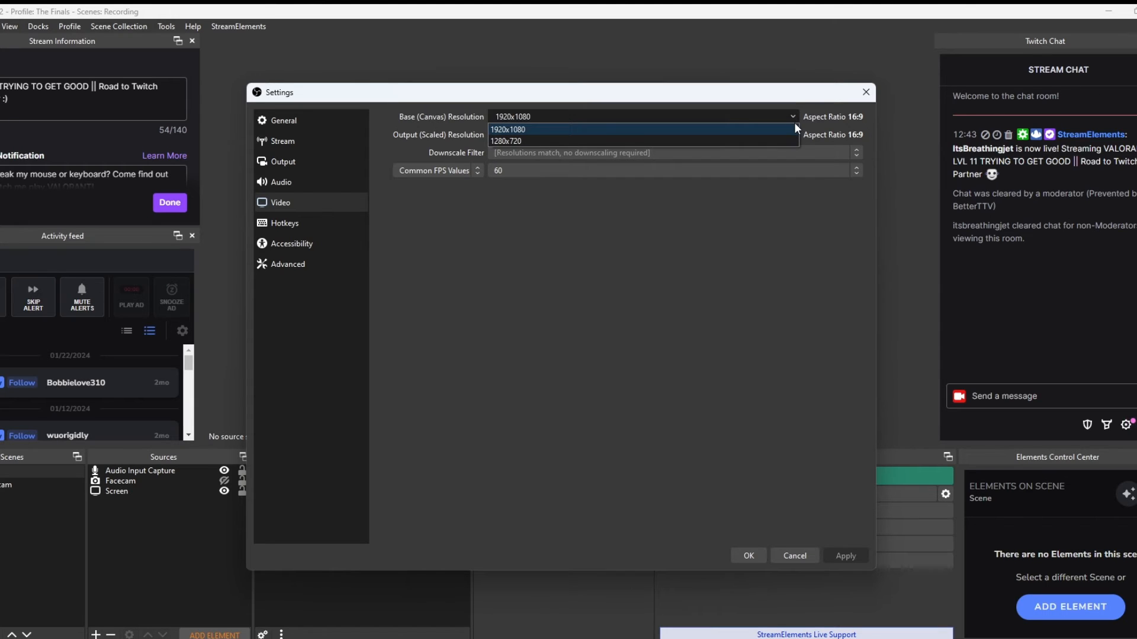
{"action": "left_click", "coordinate": [796, 253]}
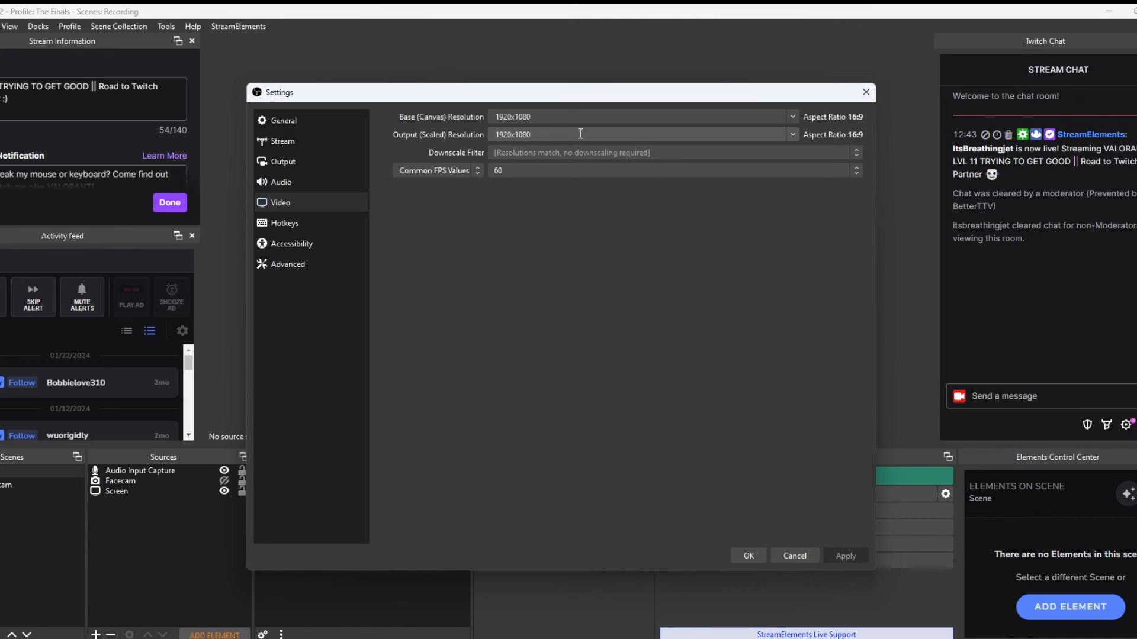
Try an output scaled resolution of 1280x720 and view the available downscale filters
{"action": "left_click", "coordinate": [792, 135]}
{"action": "left_click", "coordinate": [795, 136]}
{"action": "left_click", "coordinate": [794, 137]}
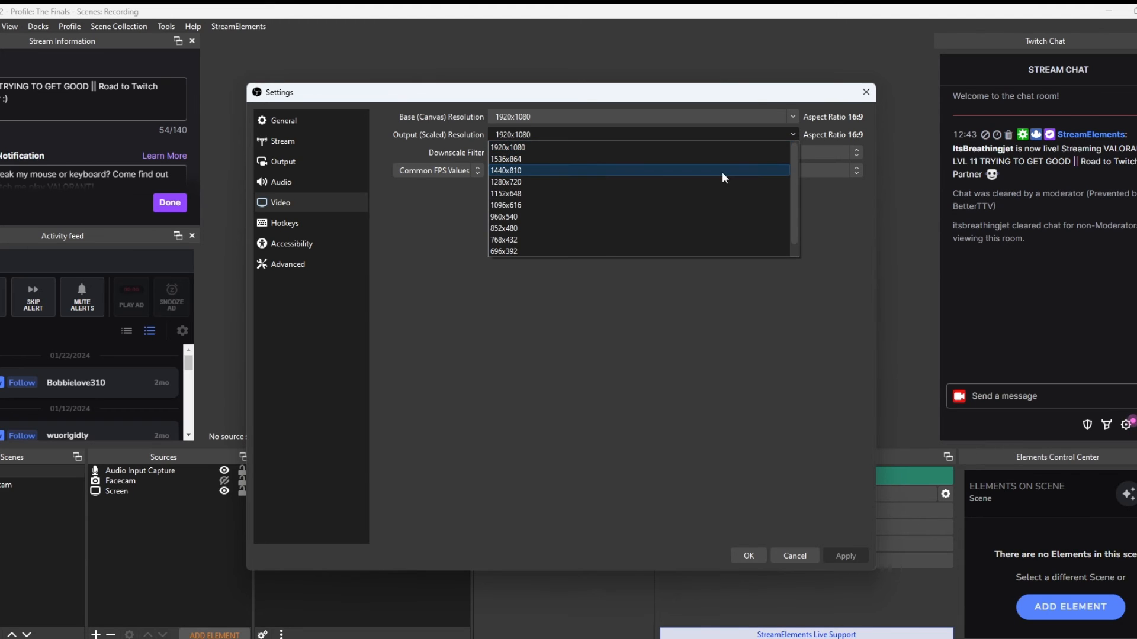
{"action": "left_click", "coordinate": [713, 185]}
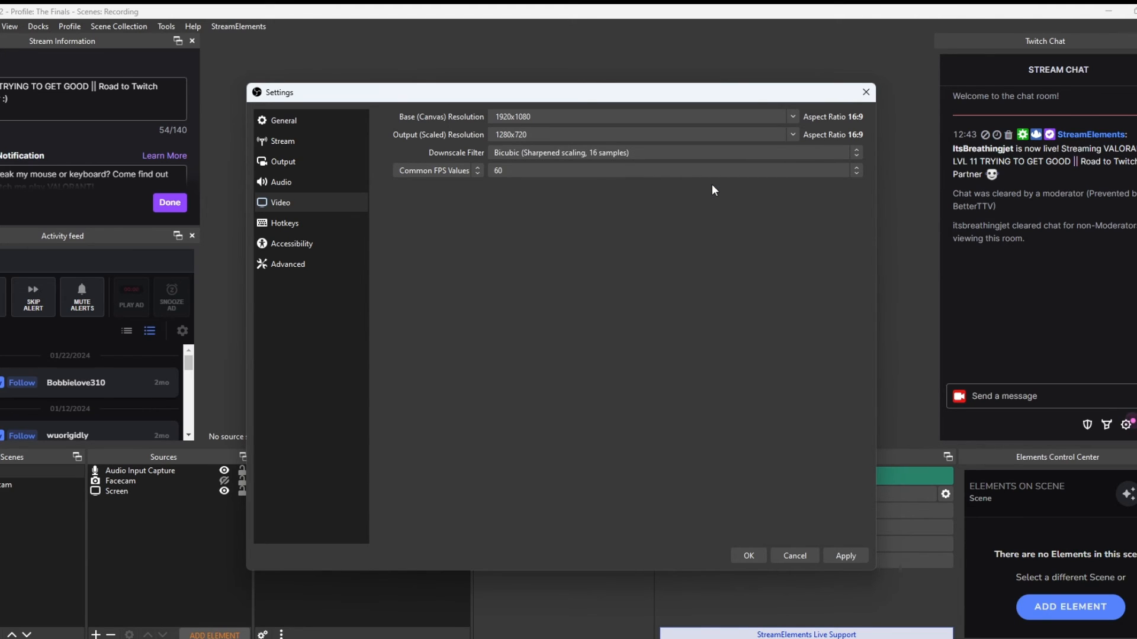
{"action": "left_click", "coordinate": [595, 148]}
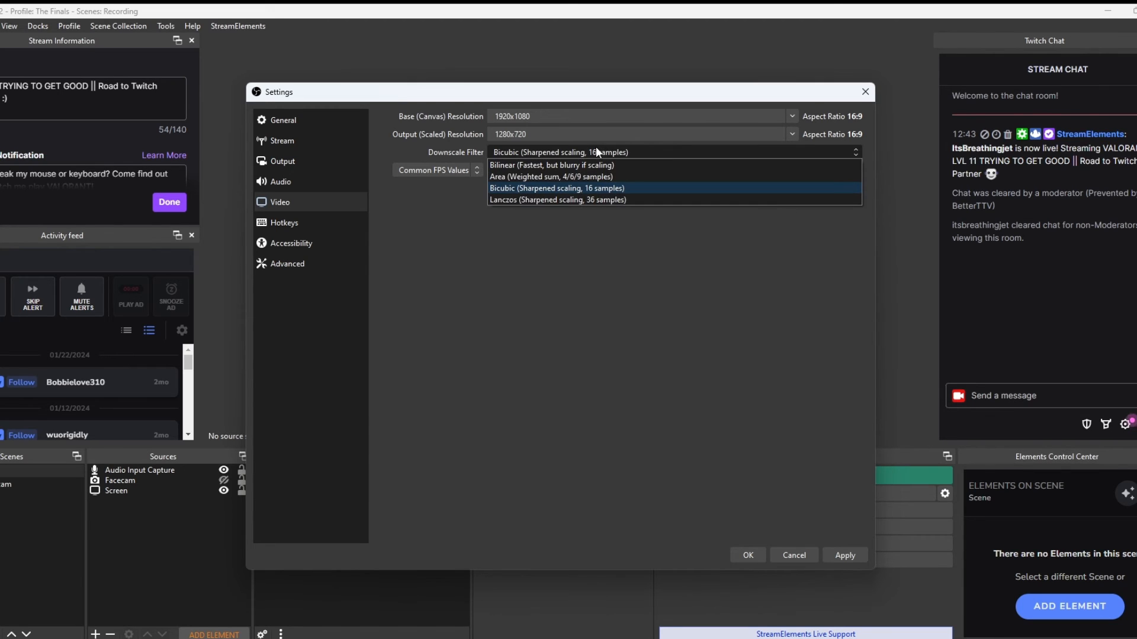
{"action": "left_click", "coordinate": [595, 148]}
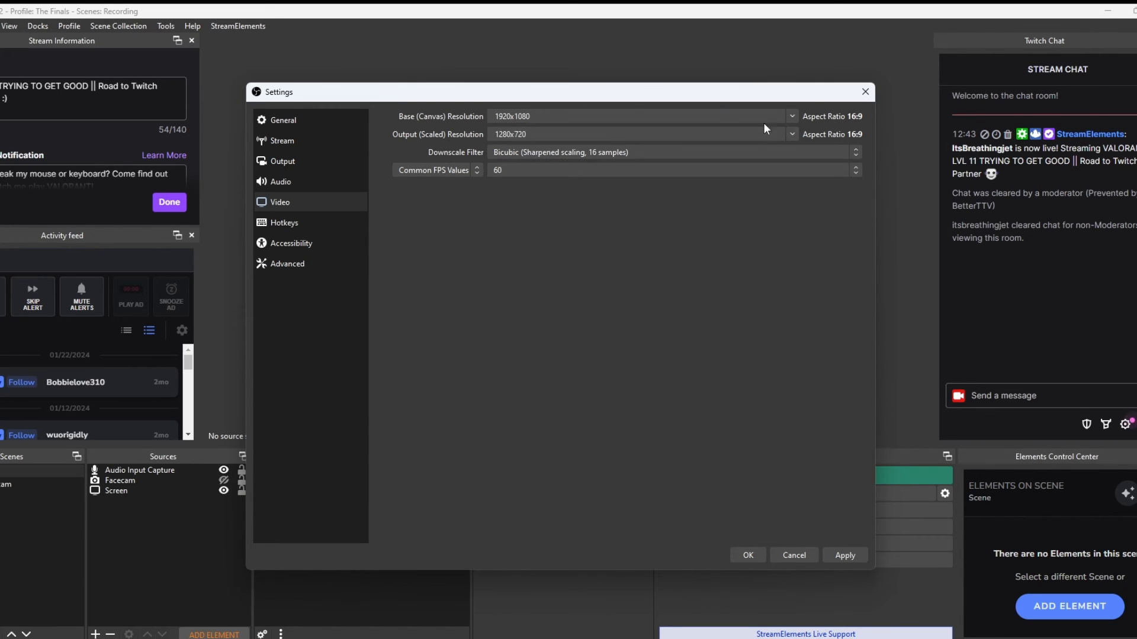
Set the output scaled resolution to 1920x1080 and the common FPS value to 60, and apply the video settings
{"action": "left_click", "coordinate": [776, 135]}
{"action": "left_click", "coordinate": [705, 148]}
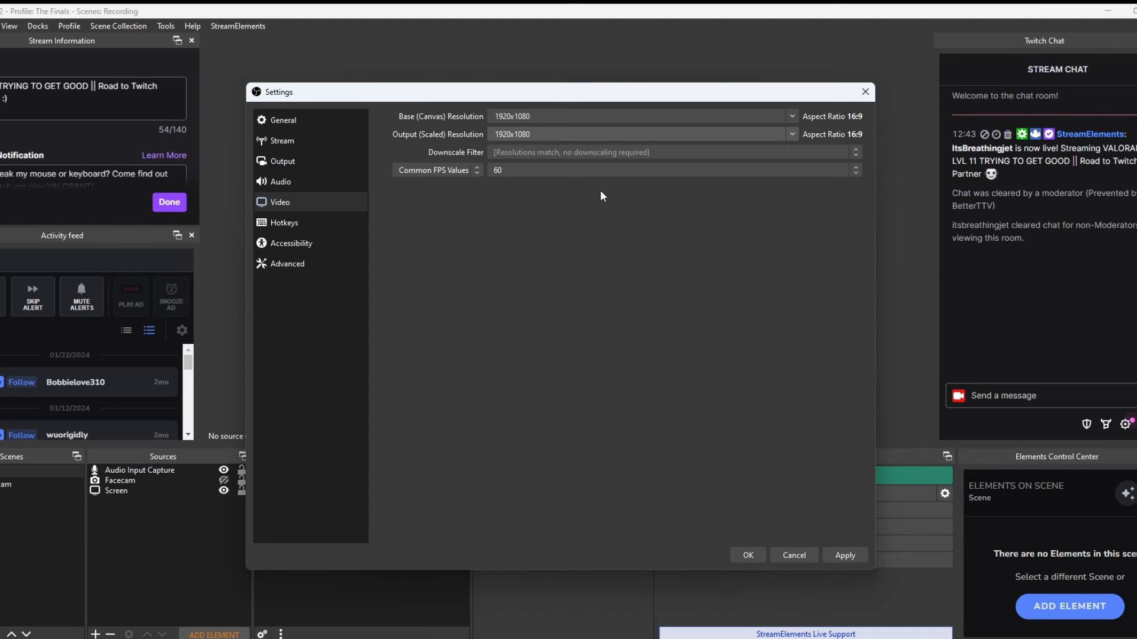
{"action": "left_click", "coordinate": [583, 170]}
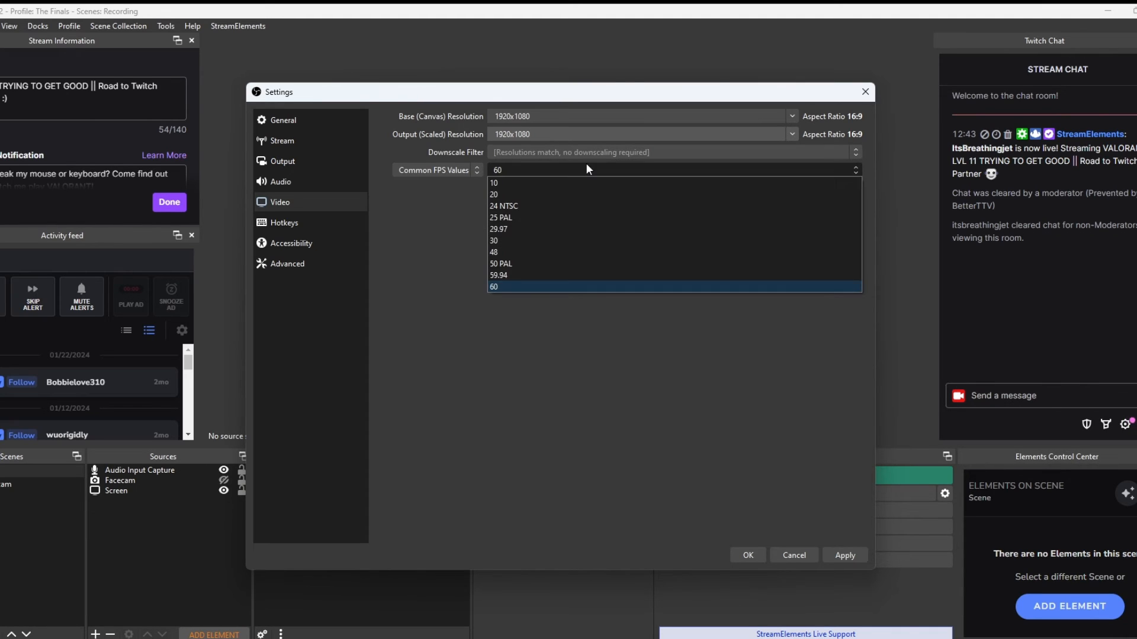
{"action": "left_click", "coordinate": [533, 286]}
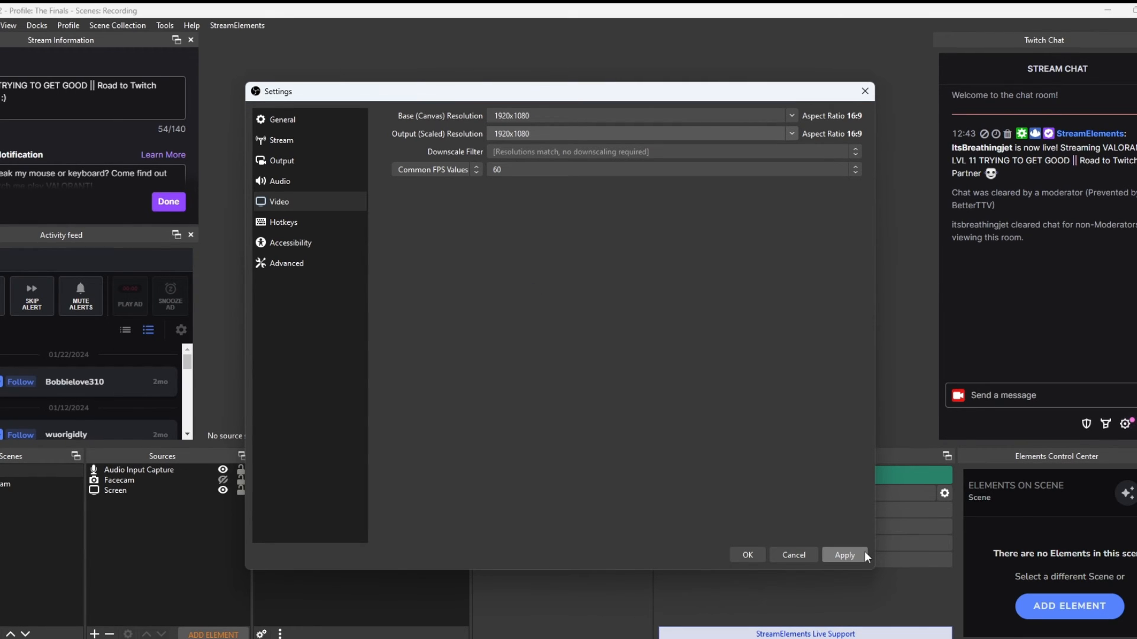
{"action": "left_click", "coordinate": [844, 554]}
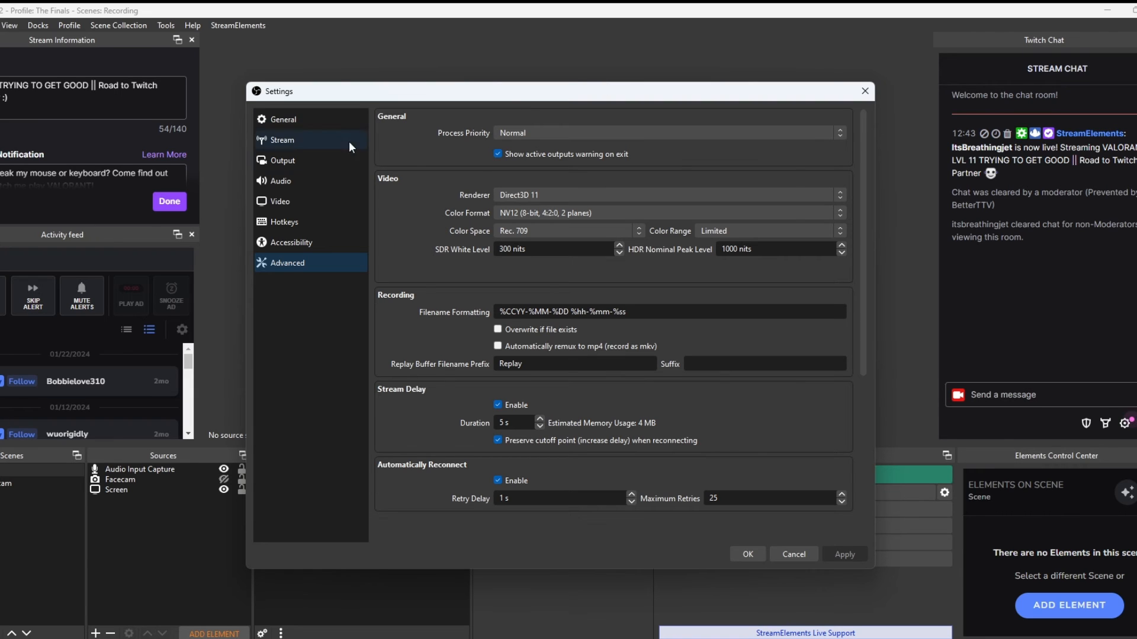
Review the process priority, renderer and color format choices in the advanced settings
{"action": "left_click", "coordinate": [586, 133]}
{"action": "left_click", "coordinate": [573, 130]}
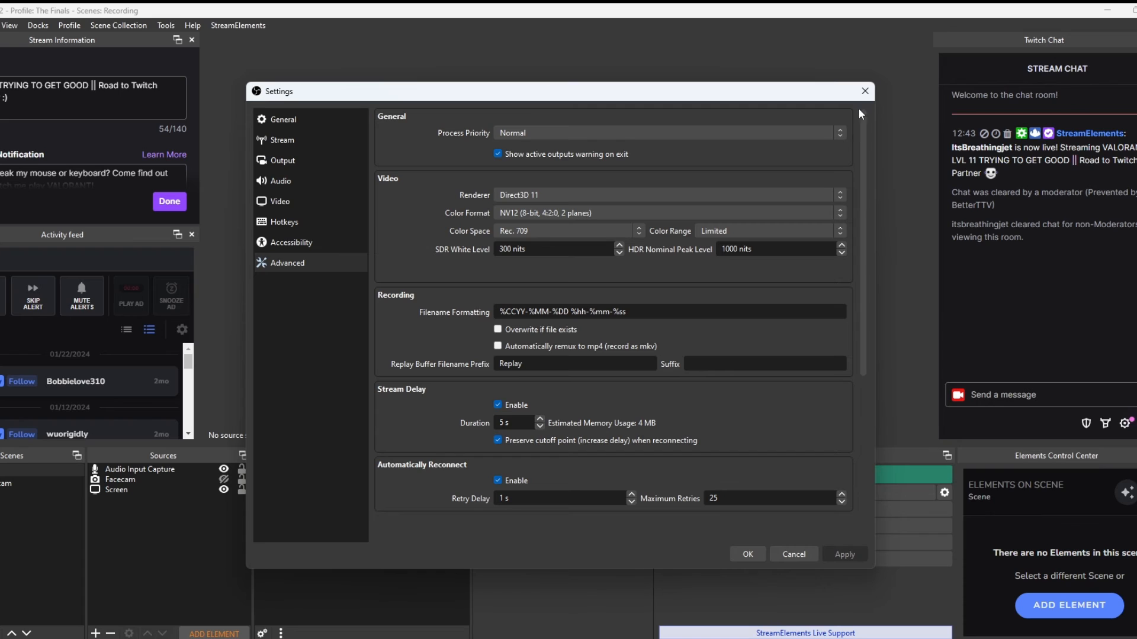
{"action": "left_click", "coordinate": [665, 128]}
{"action": "left_click", "coordinate": [644, 136]}
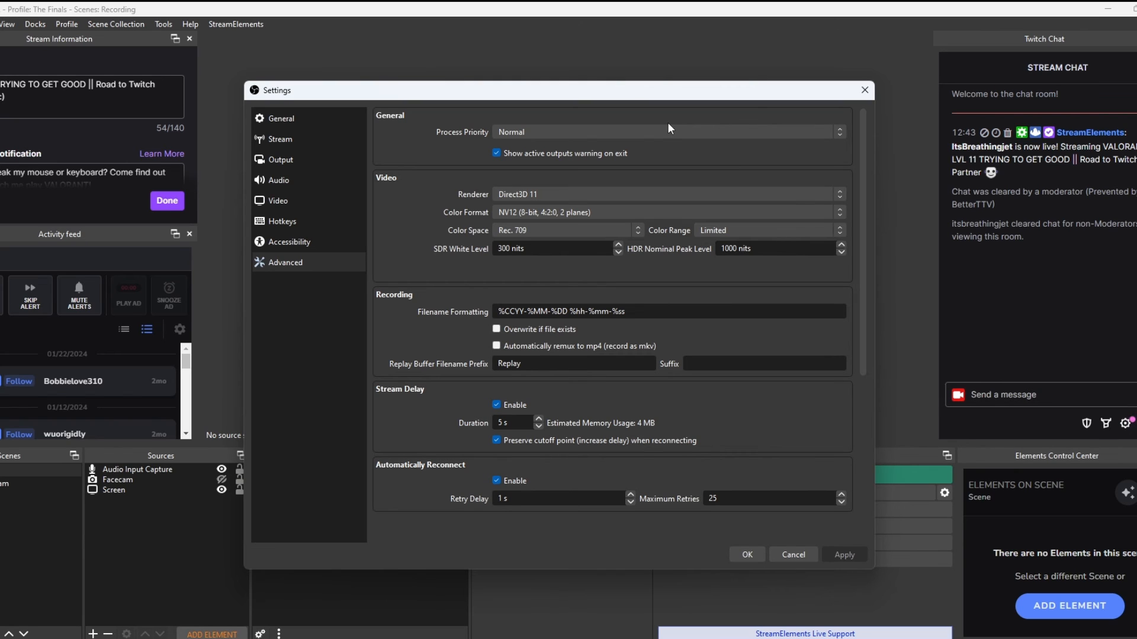
{"action": "left_click", "coordinate": [610, 195]}
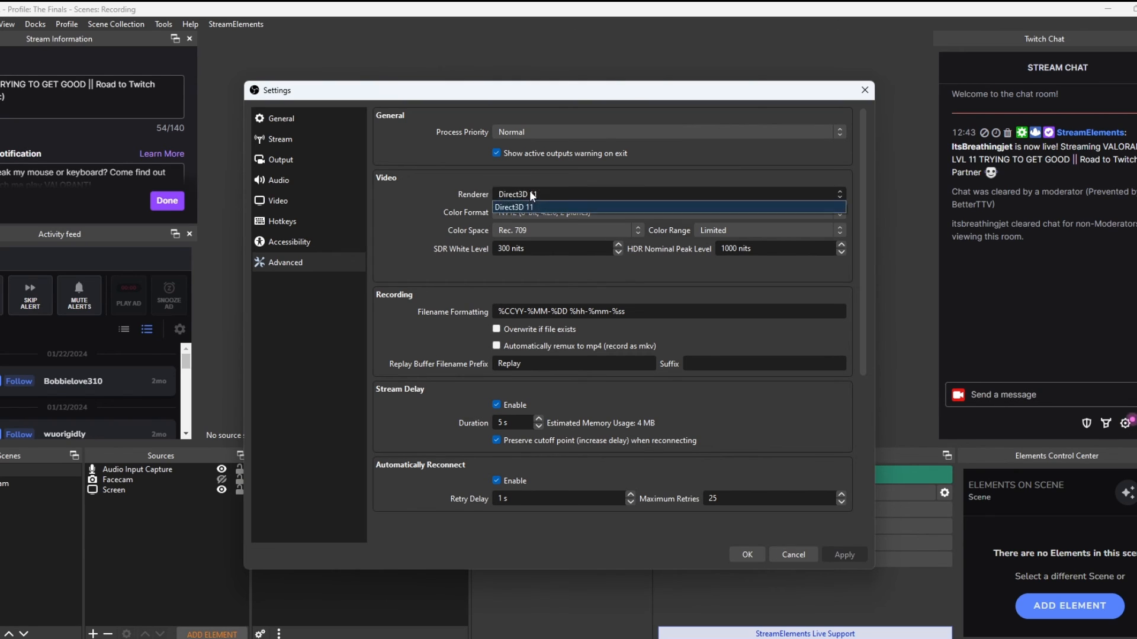
{"action": "left_click", "coordinate": [587, 191]}
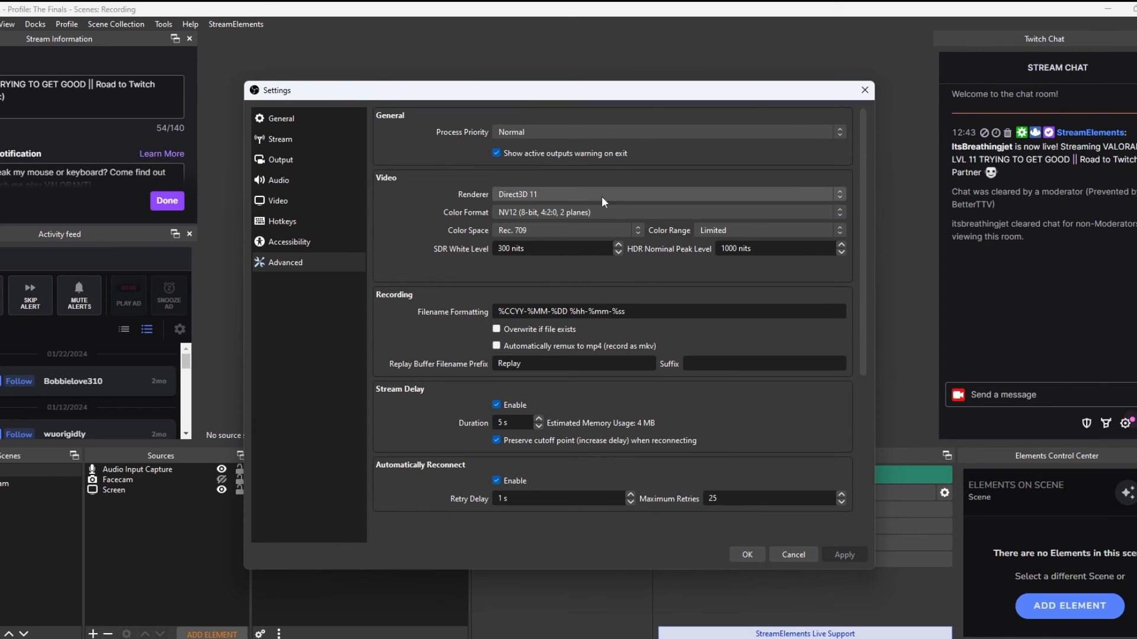
{"action": "left_click", "coordinate": [588, 209]}
{"action": "left_click", "coordinate": [587, 209]}
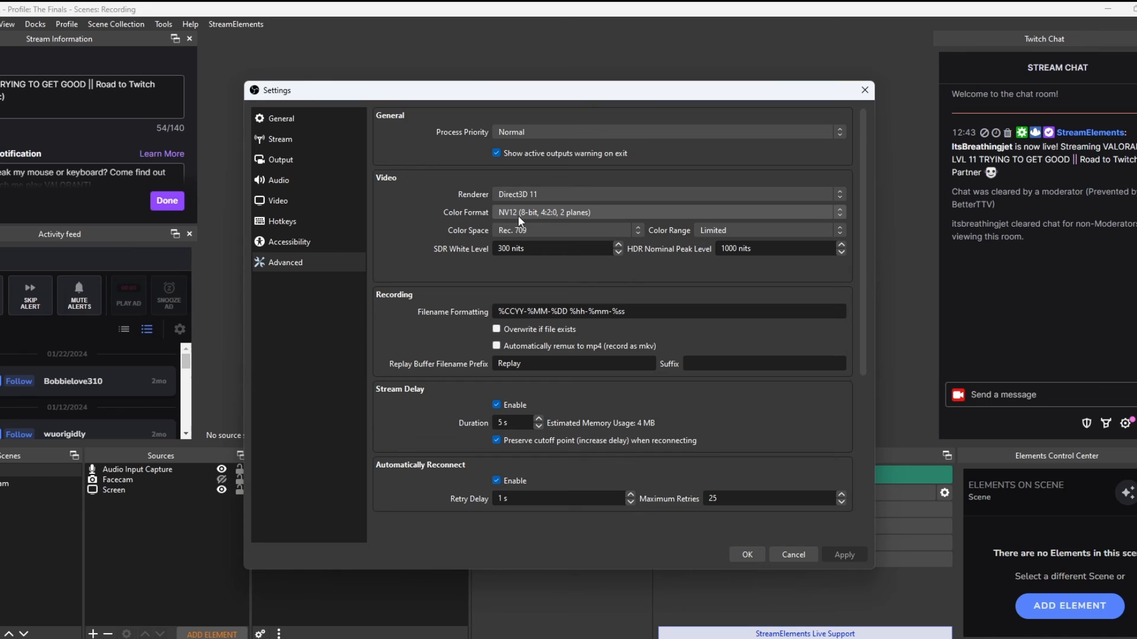
View the color format, color space and color range choices in the advanced video settings, keeping the current selections
{"action": "left_click", "coordinate": [555, 212]}
{"action": "left_click", "coordinate": [555, 212]}
{"action": "left_click", "coordinate": [563, 228]}
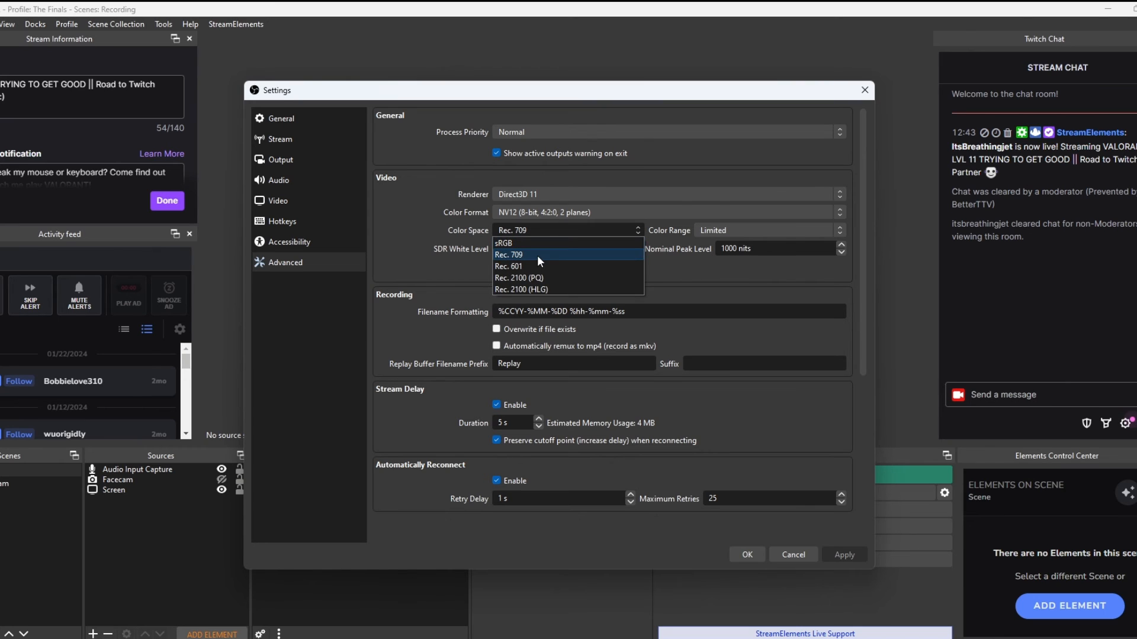
{"action": "left_click", "coordinate": [581, 227]}
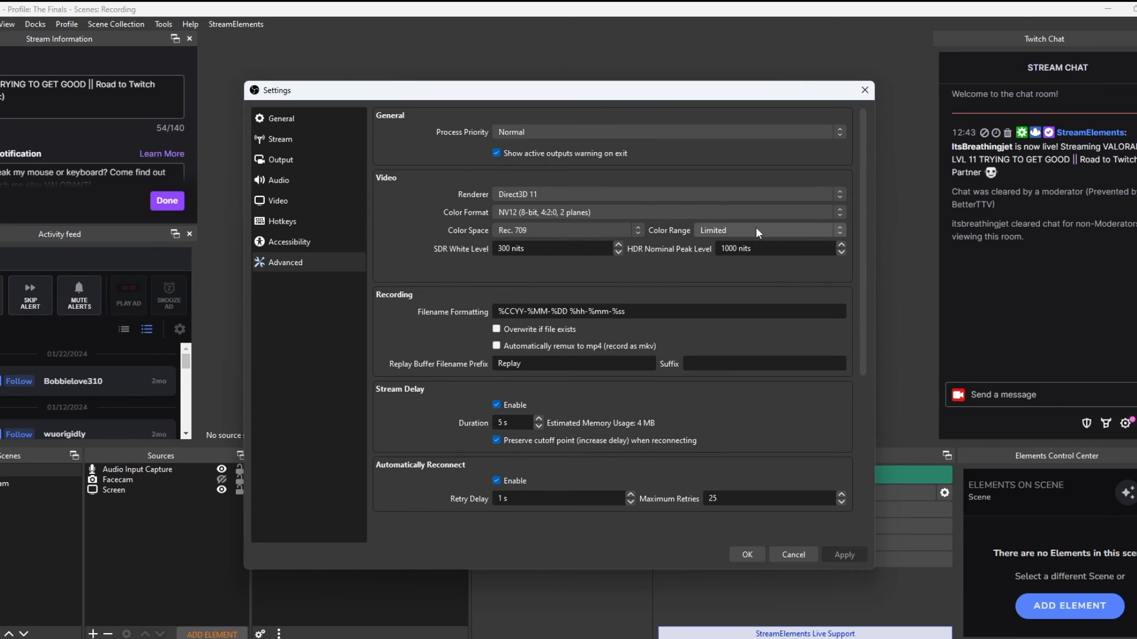
{"action": "left_click", "coordinate": [757, 231]}
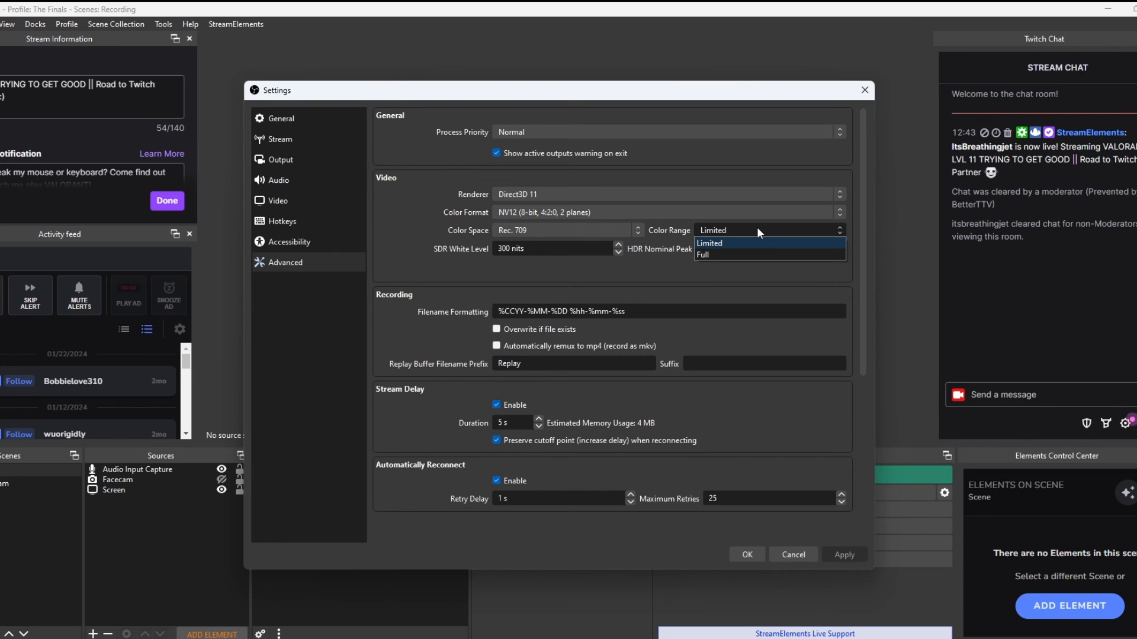
{"action": "left_click", "coordinate": [756, 226]}
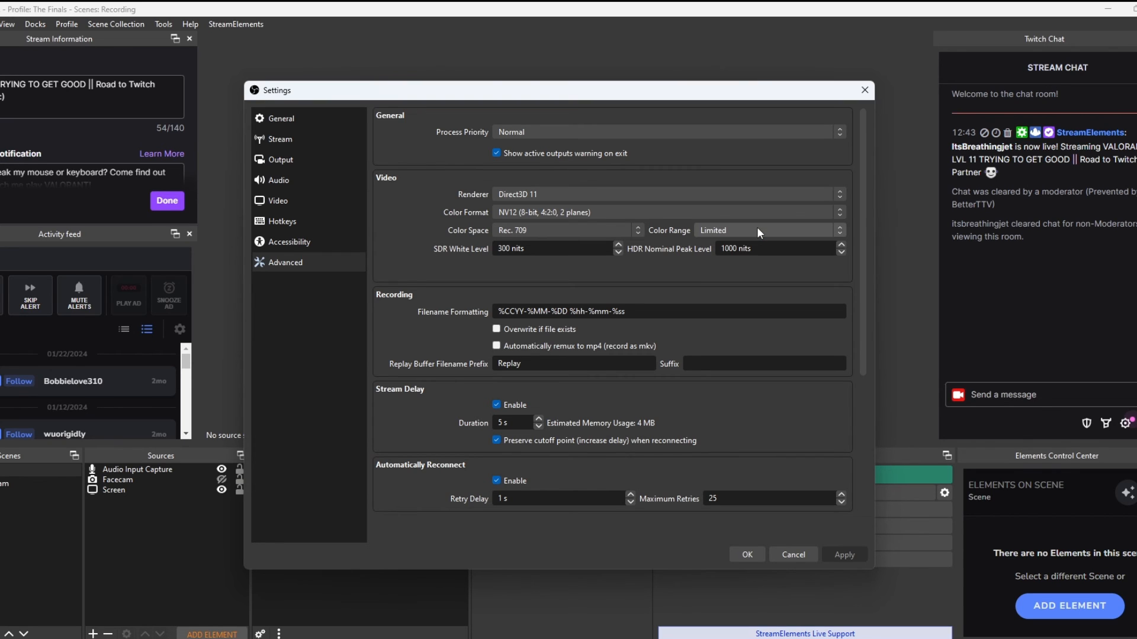
{"action": "left_click", "coordinate": [757, 227]}
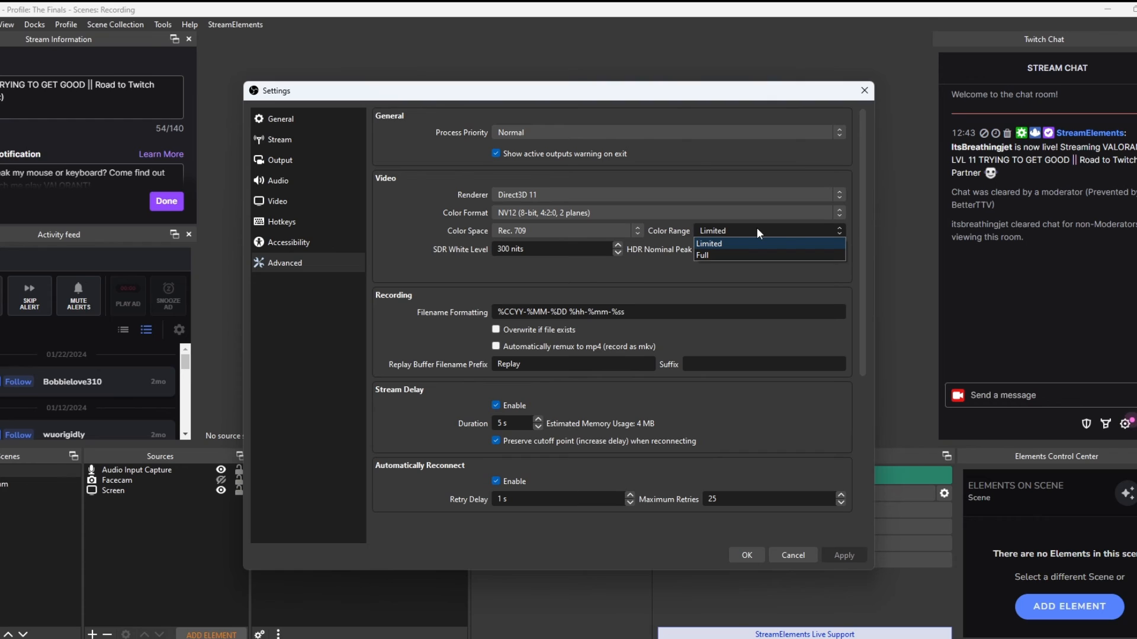
{"action": "left_click", "coordinate": [756, 230]}
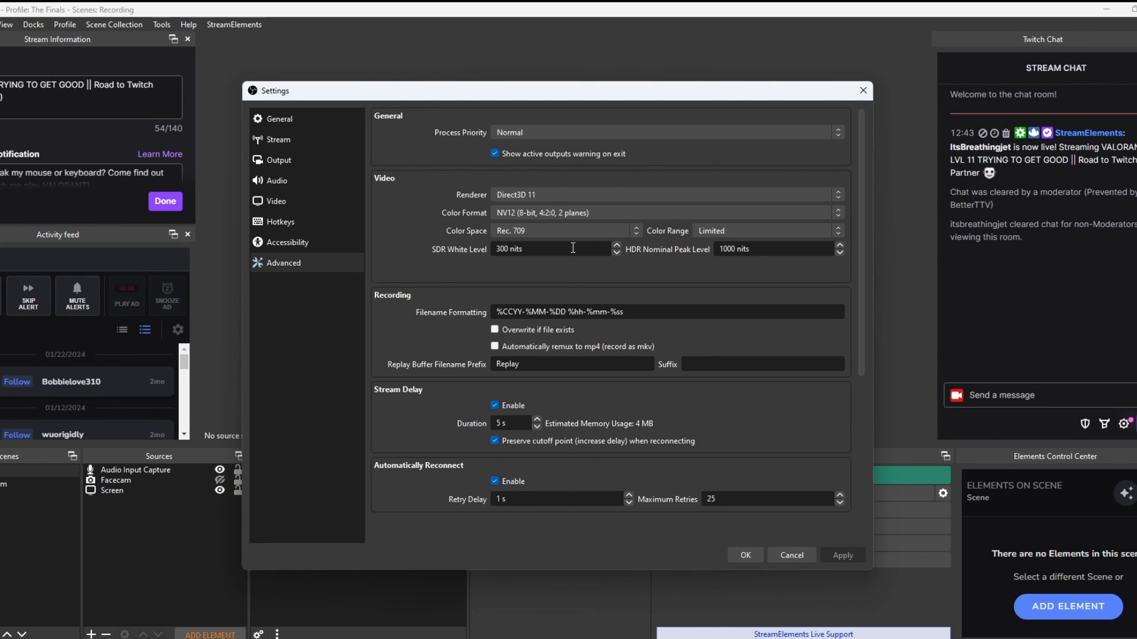
Review the SDR white level and HDR nominal peak level values in the advanced video settings
{"action": "left_click_drag", "start_coordinate": [557, 248], "coordinate": [480, 250]}
{"action": "left_click", "coordinate": [762, 235]}
{"action": "left_click", "coordinate": [767, 276]}
{"action": "left_click_drag", "start_coordinate": [761, 249], "coordinate": [699, 245]}
Review the stream delay duration in the advanced settings
{"action": "scroll", "coordinate": [760, 276], "scroll_direction": "down", "scroll_amount": 1}
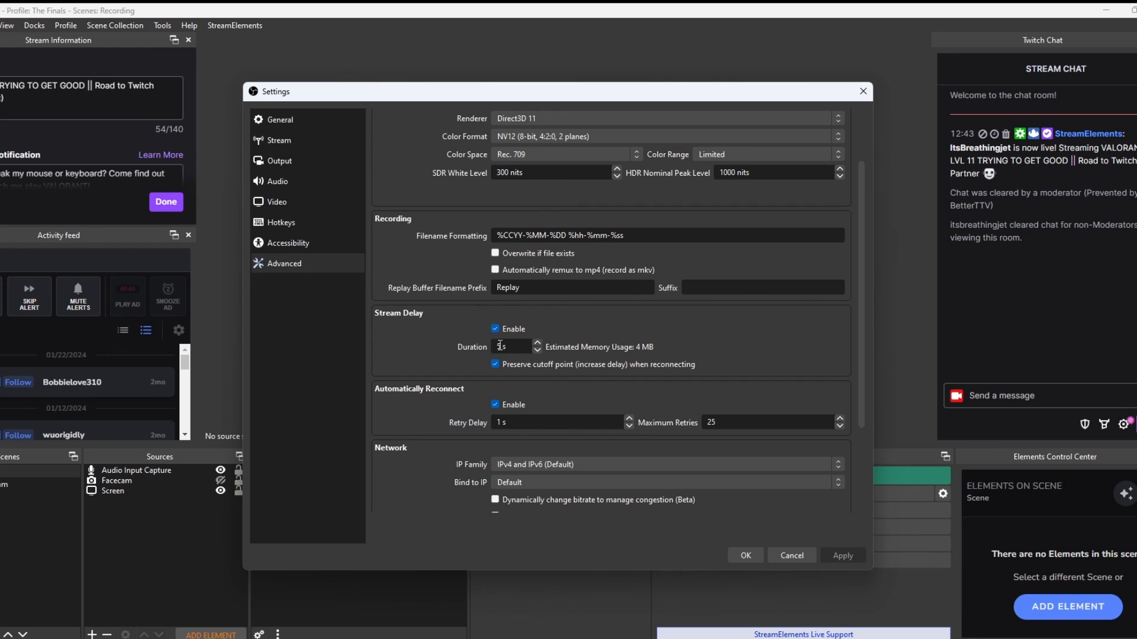
{"action": "left_click_drag", "start_coordinate": [510, 347], "coordinate": [486, 348]}
{"action": "left_click", "coordinate": [740, 324]}
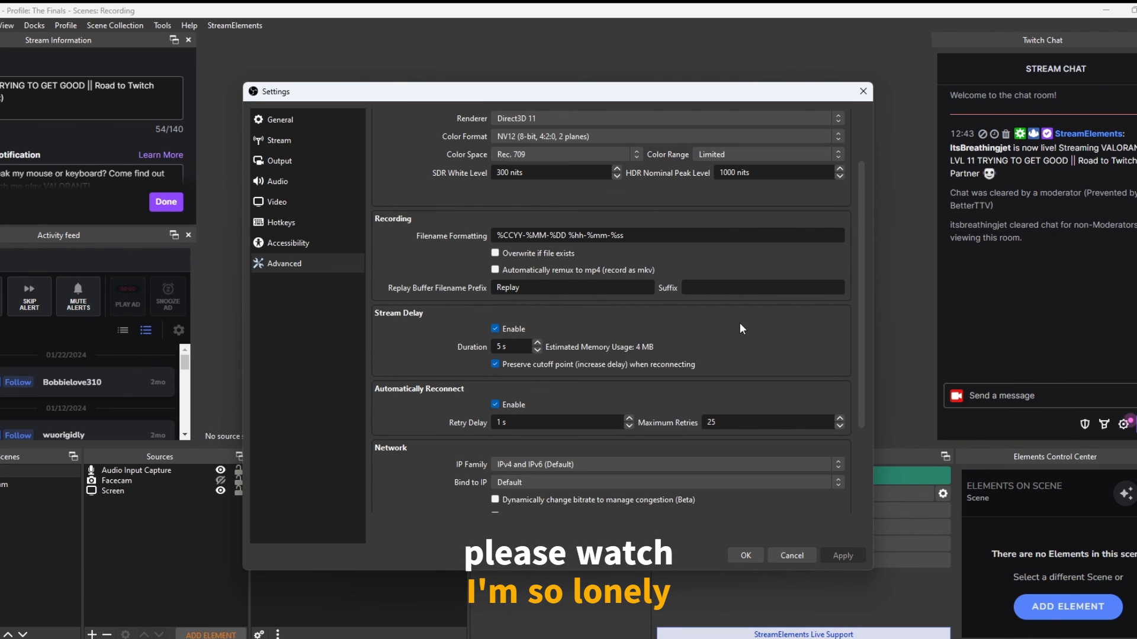
Review the retry delay of the automatic reconnect settings
{"action": "scroll", "coordinate": [740, 328], "scroll_direction": "down", "scroll_amount": 3}
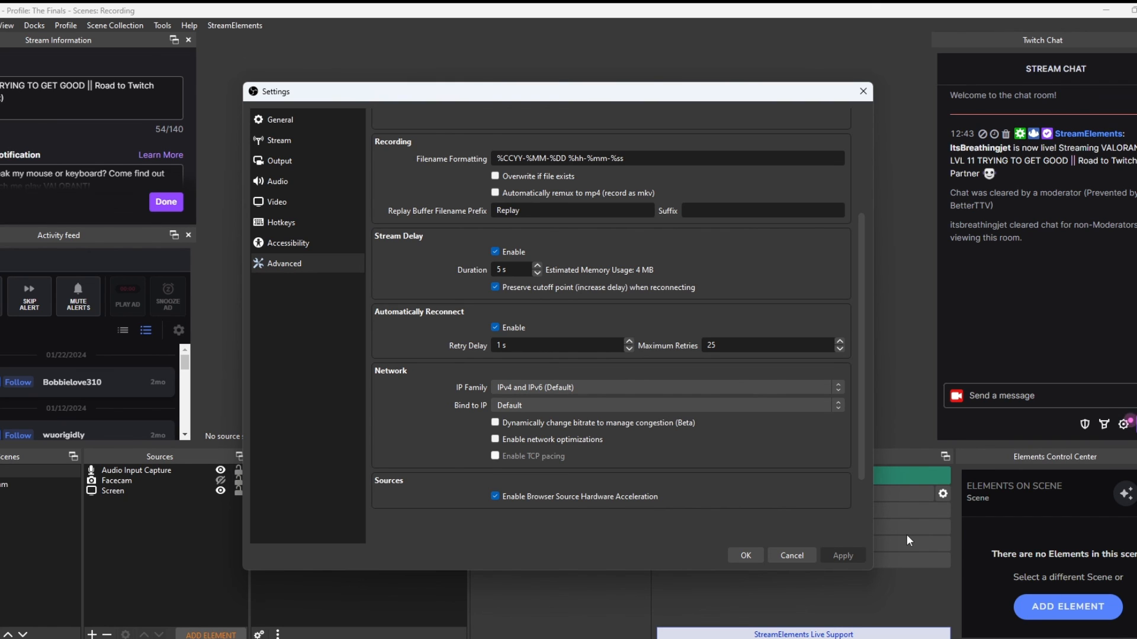
{"action": "left_click_drag", "start_coordinate": [508, 346], "coordinate": [480, 349]}
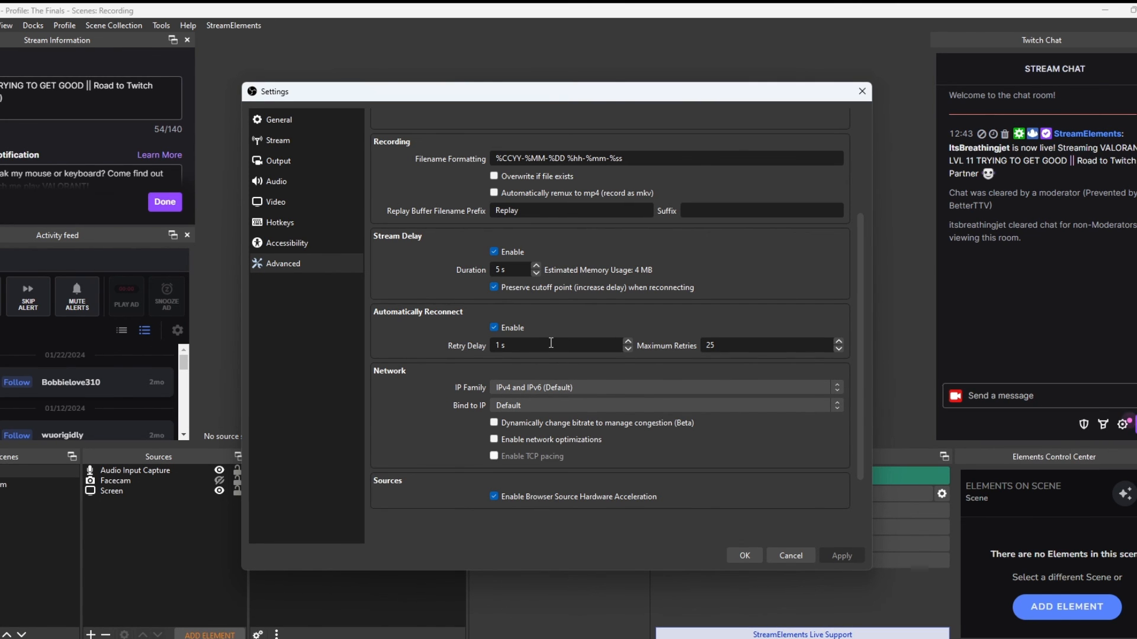
{"action": "key", "text": "Tab"}
{"action": "key", "text": "shift+Tab"}
{"action": "key", "text": "Right"}
Examine the network settings, including the IP family and Bind to IP choices and the dynamic bitrate option's description
{"action": "scroll", "coordinate": [576, 314], "scroll_direction": "down", "scroll_amount": 1}
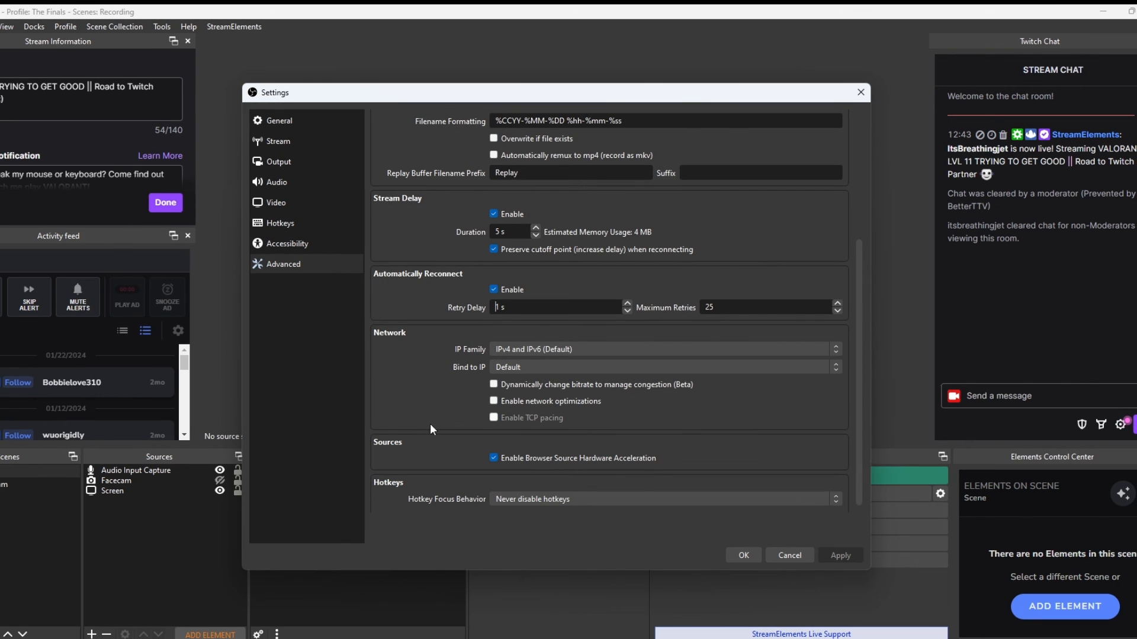
{"action": "left_click", "coordinate": [727, 350]}
{"action": "left_click", "coordinate": [726, 349]}
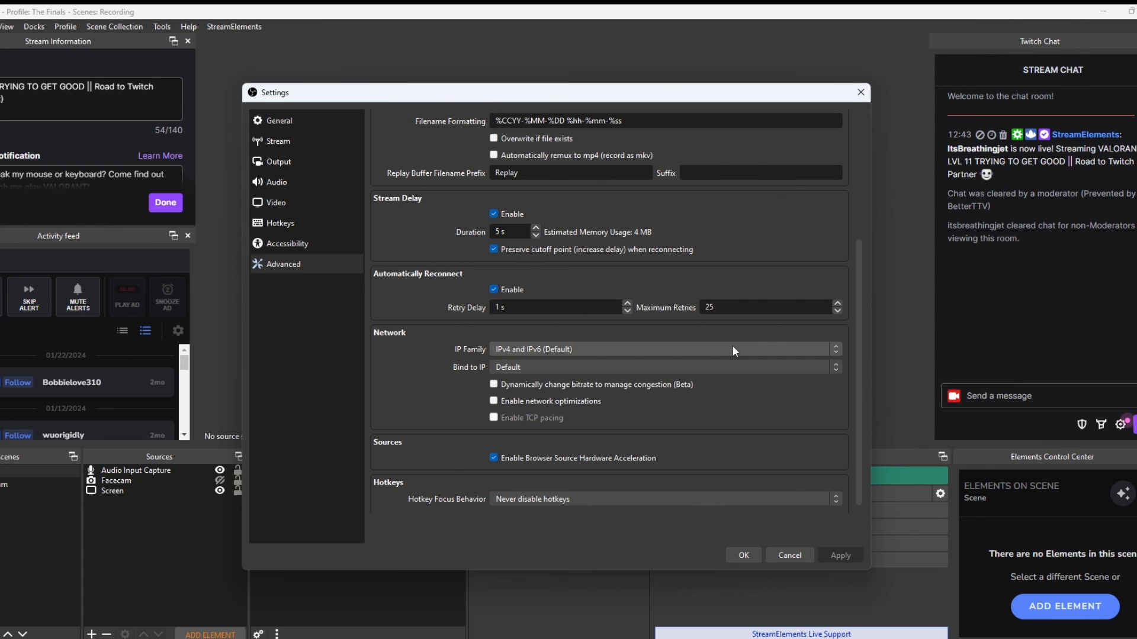
{"action": "left_click", "coordinate": [733, 347]}
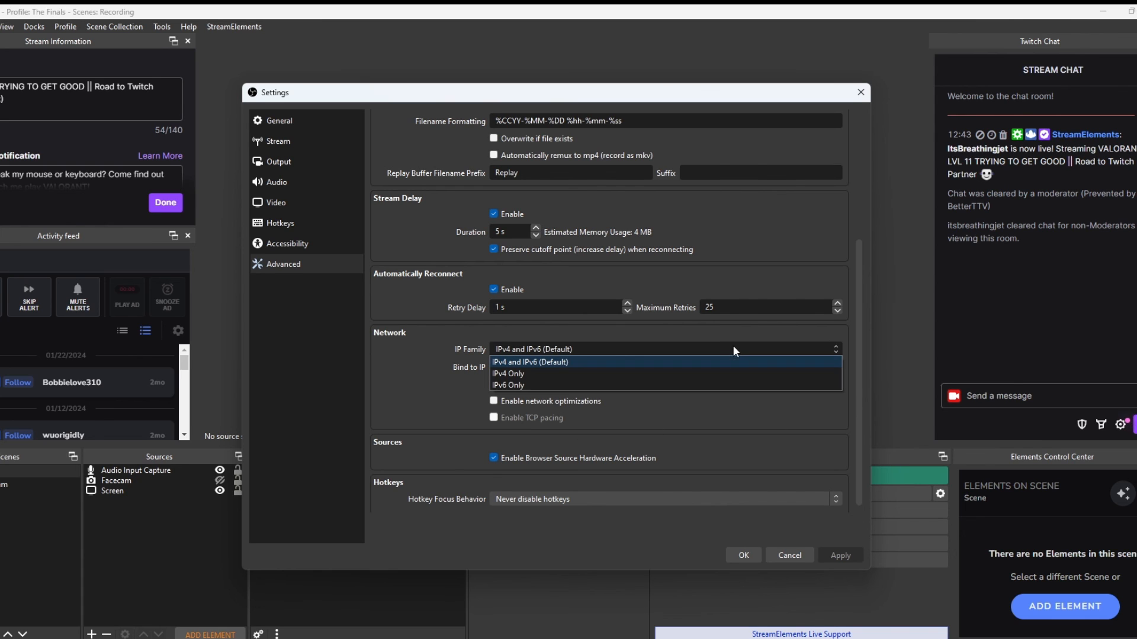
{"action": "left_click", "coordinate": [562, 352]}
{"action": "left_click", "coordinate": [686, 366]}
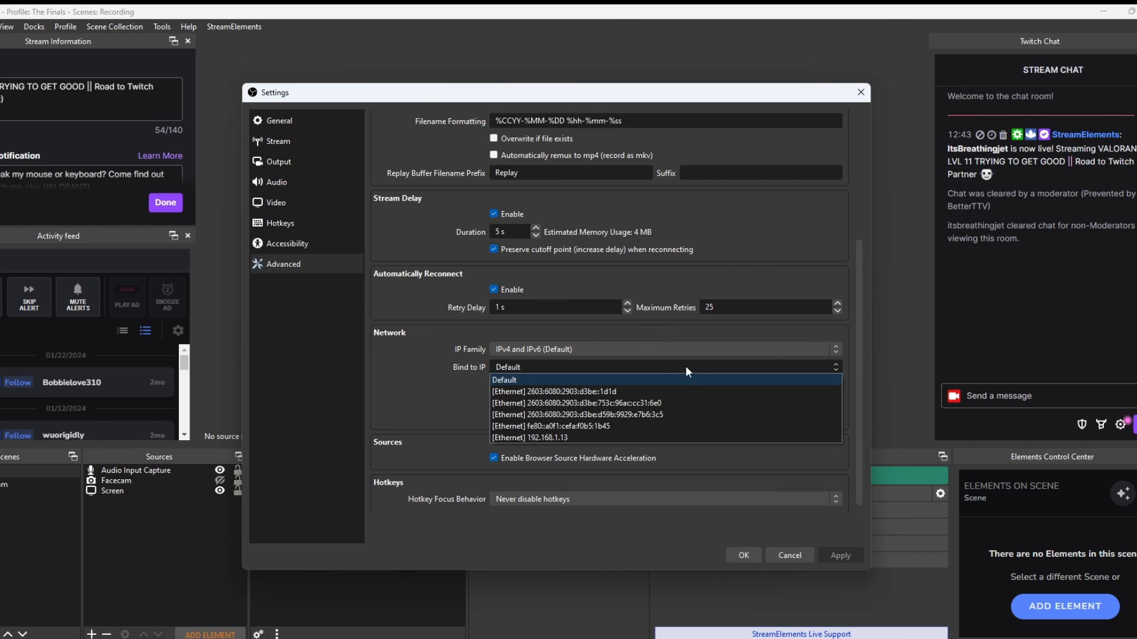
{"action": "left_click", "coordinate": [574, 378]}
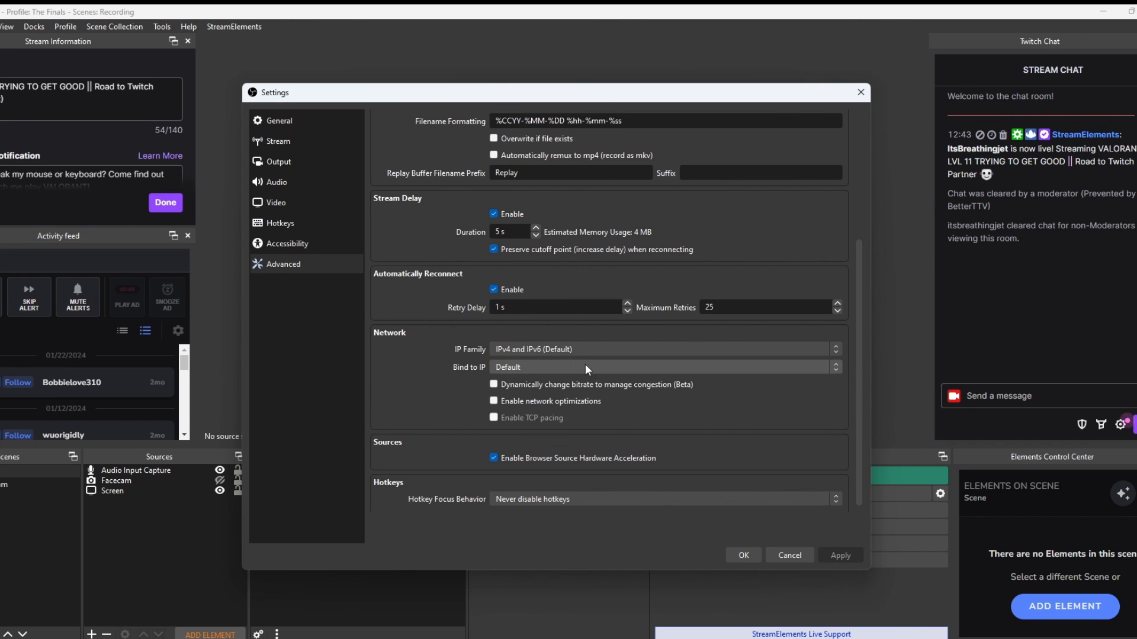
{"action": "mouse_move", "coordinate": [719, 383]}
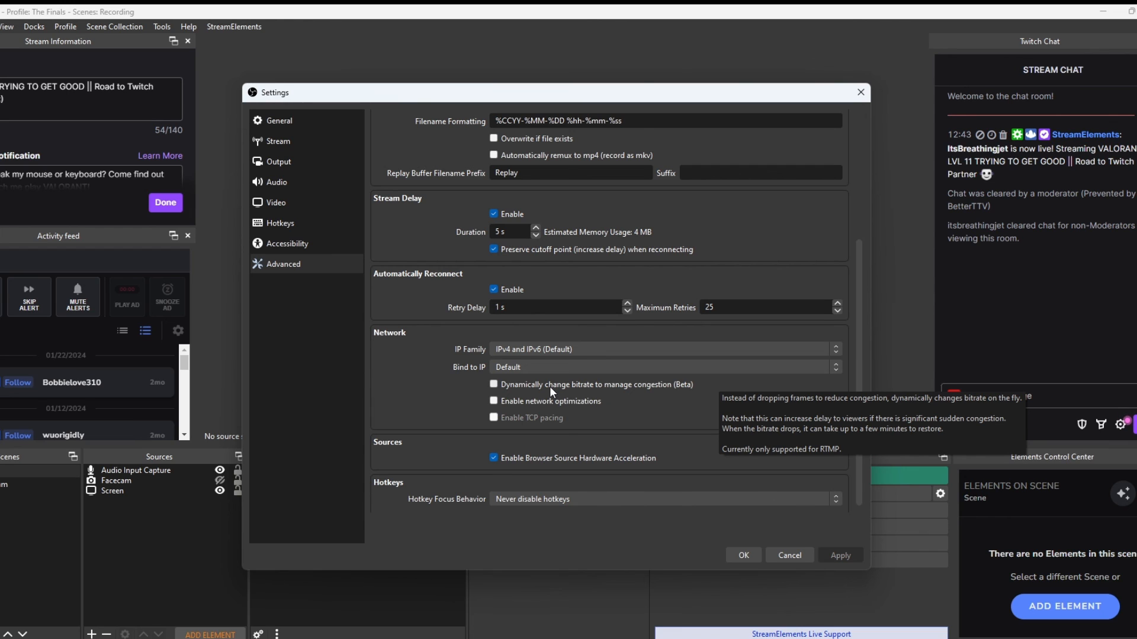
{"action": "scroll", "coordinate": [550, 386], "scroll_direction": "down", "scroll_amount": 1}
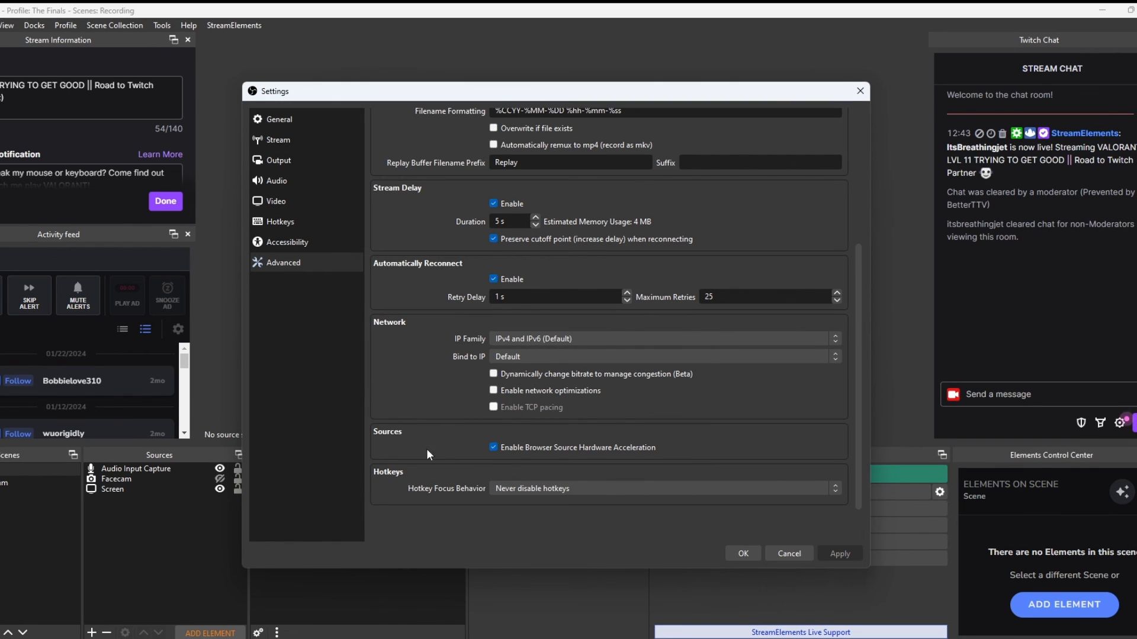